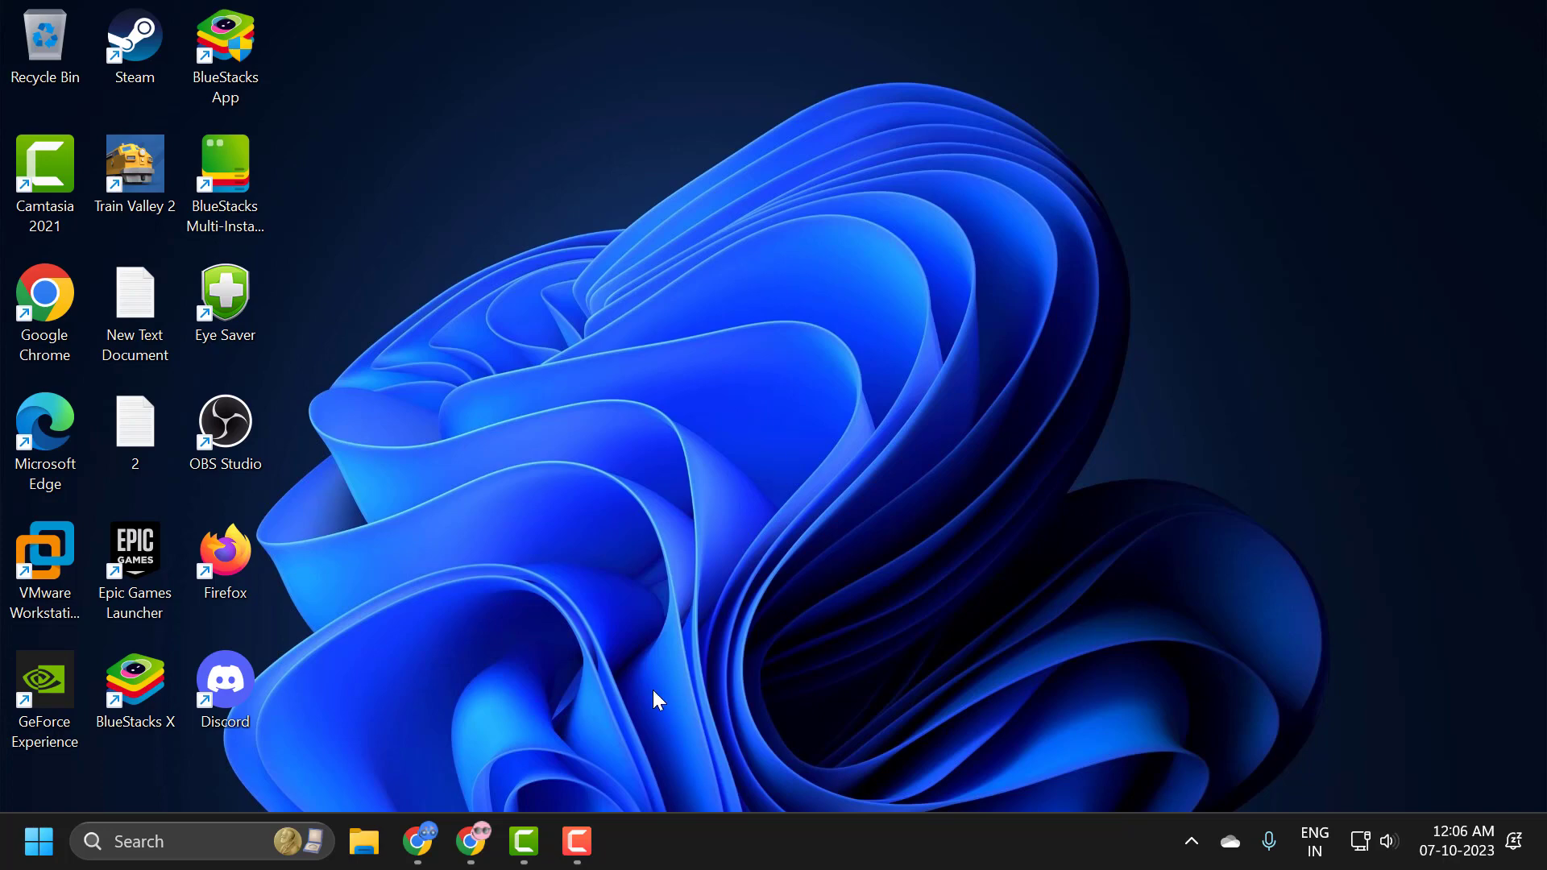
# Step: Search the taskbar for 'services' and launch the Services app
pyautogui.click(240, 841)
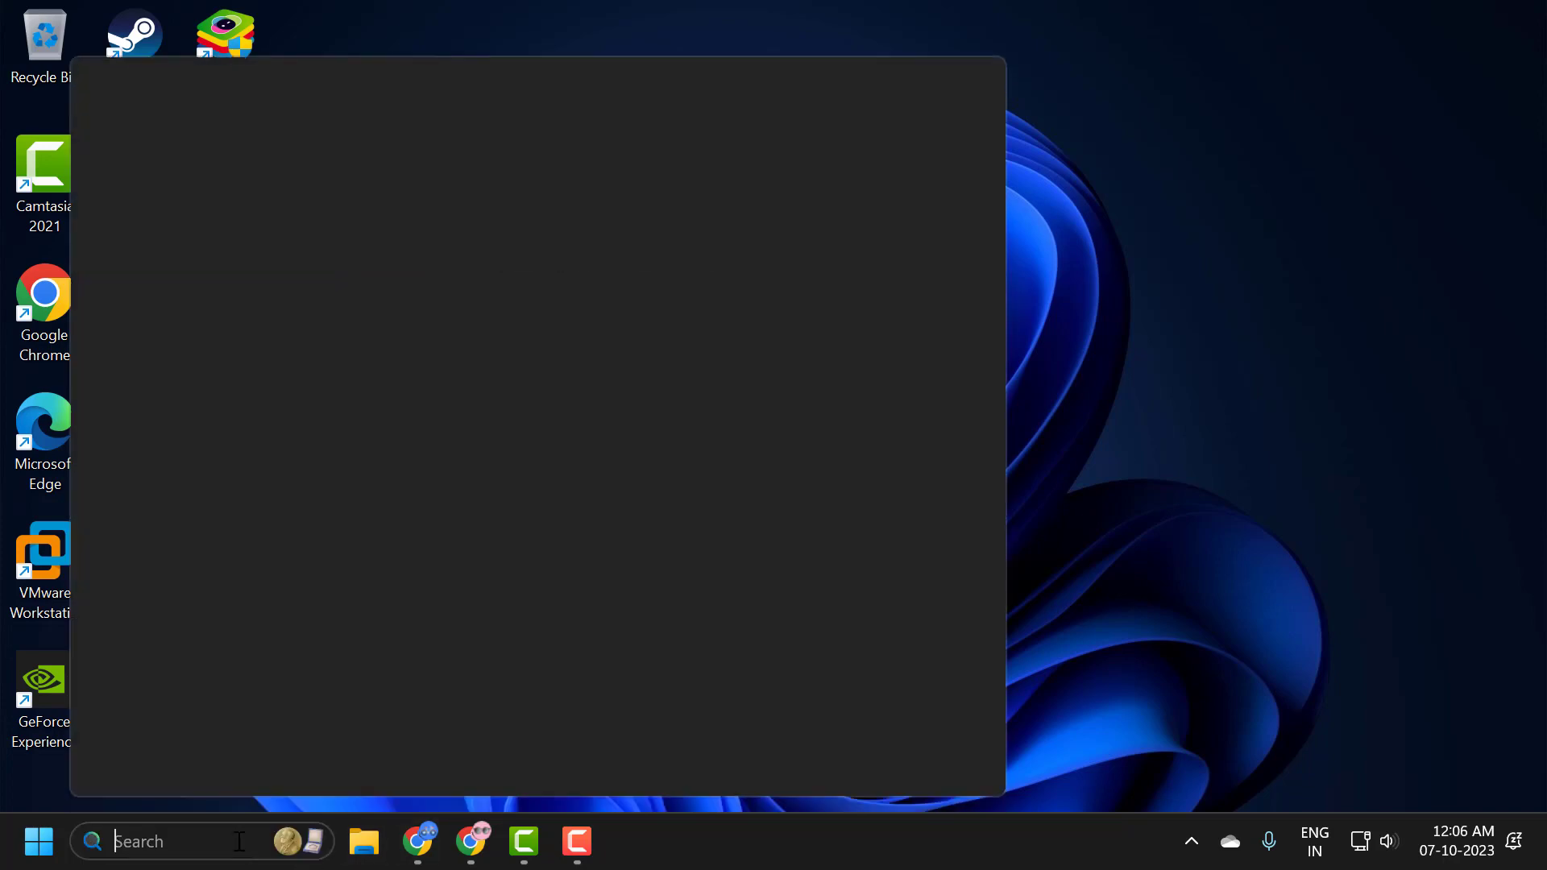
pyautogui.write('services')
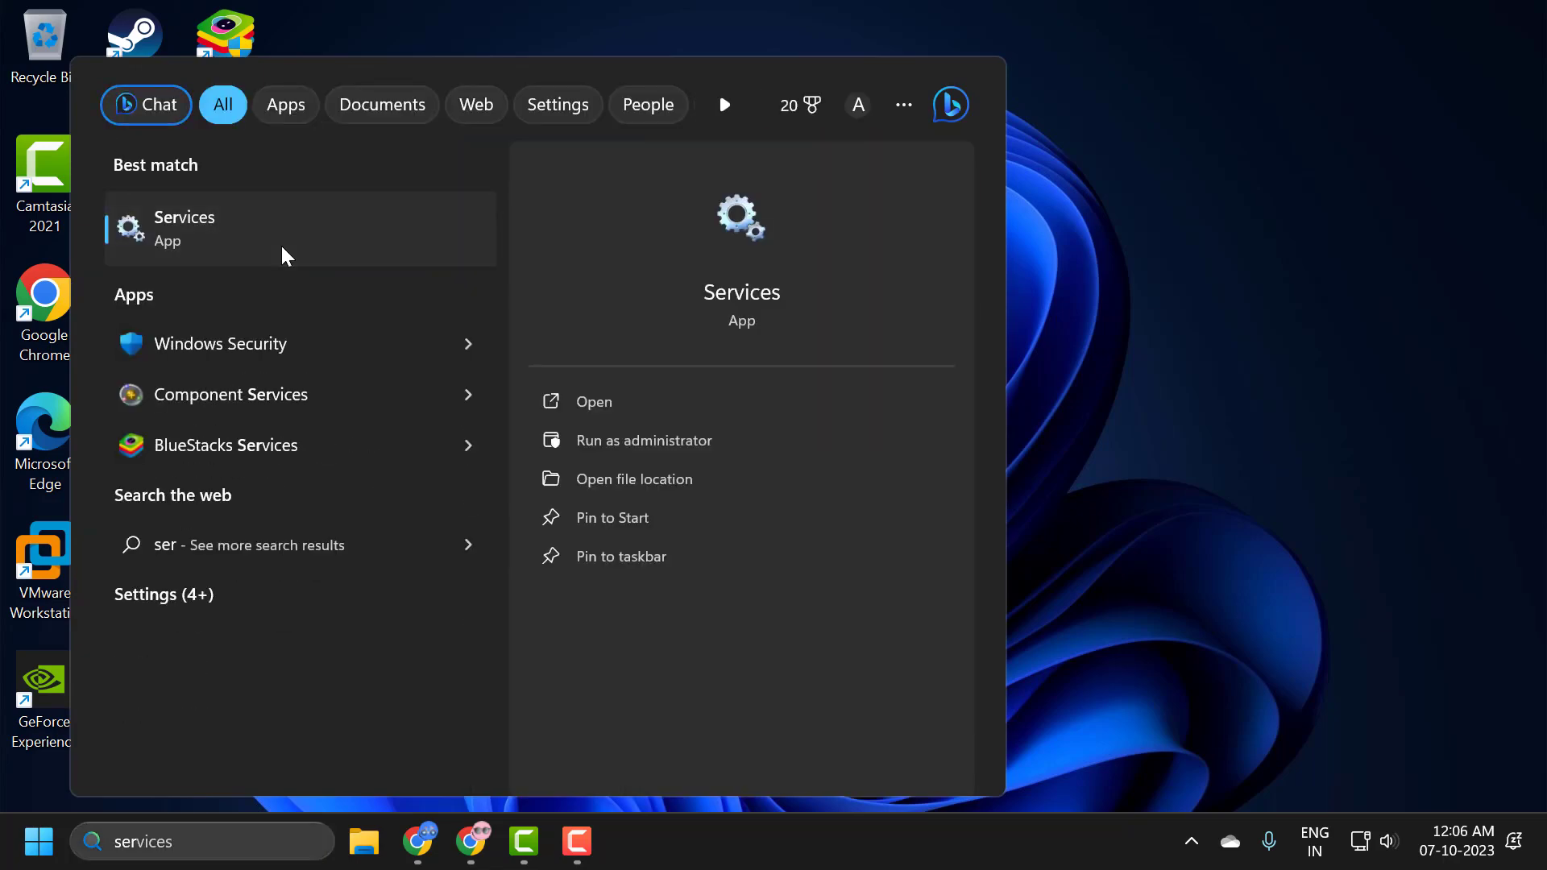
pyautogui.click(281, 246)
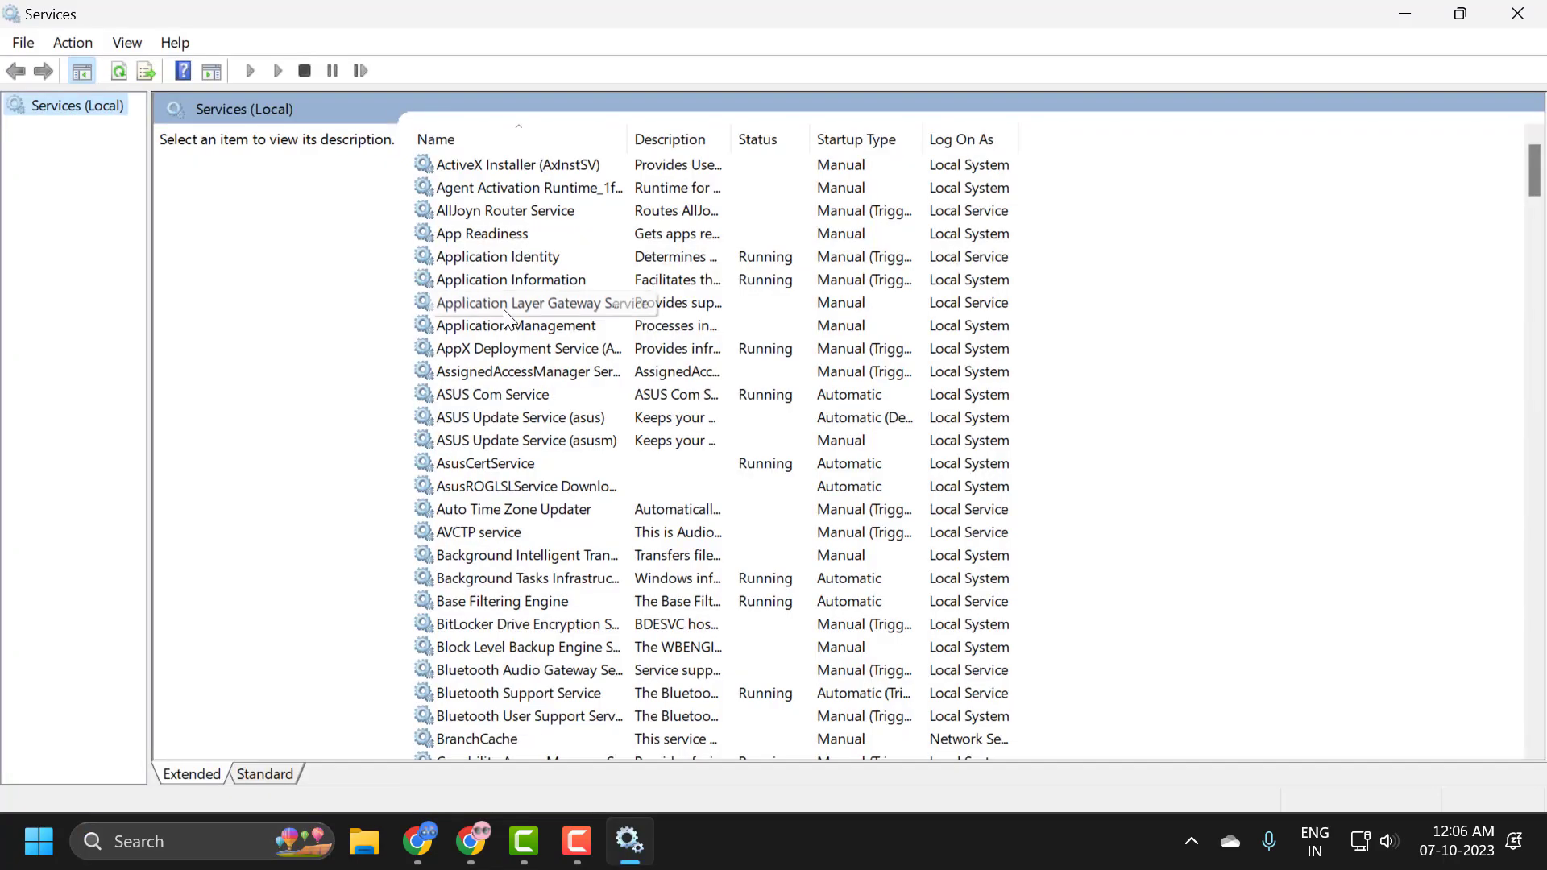
# Step: Jump to the 'win' services and select Windows Image Acquisition (WIA)
pyautogui.click(505, 309)
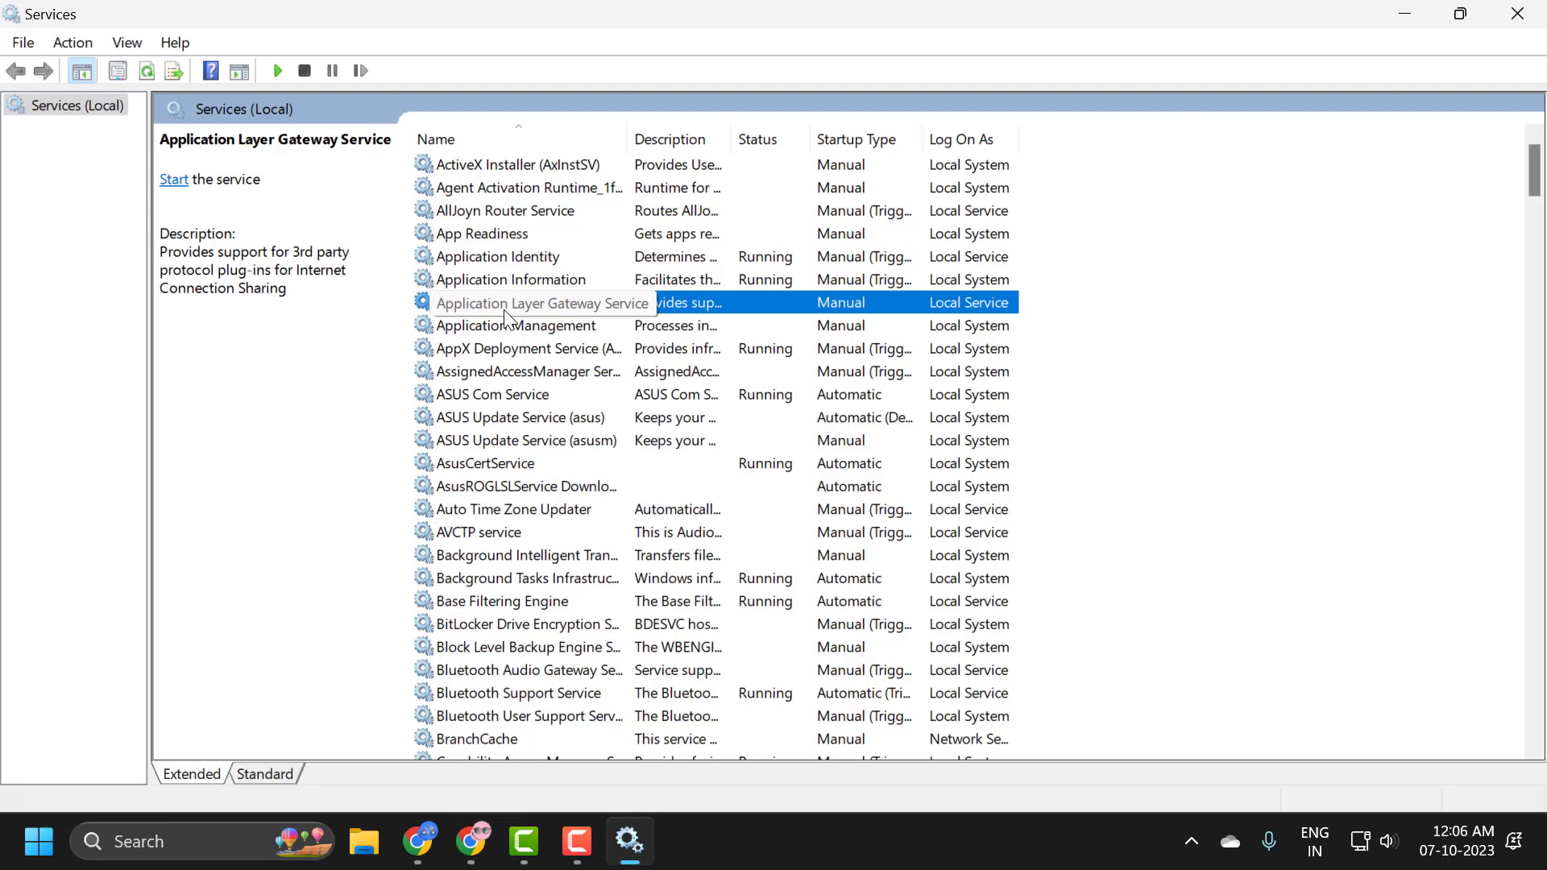
pyautogui.press('w')
pyautogui.press('i')
pyautogui.press('n')
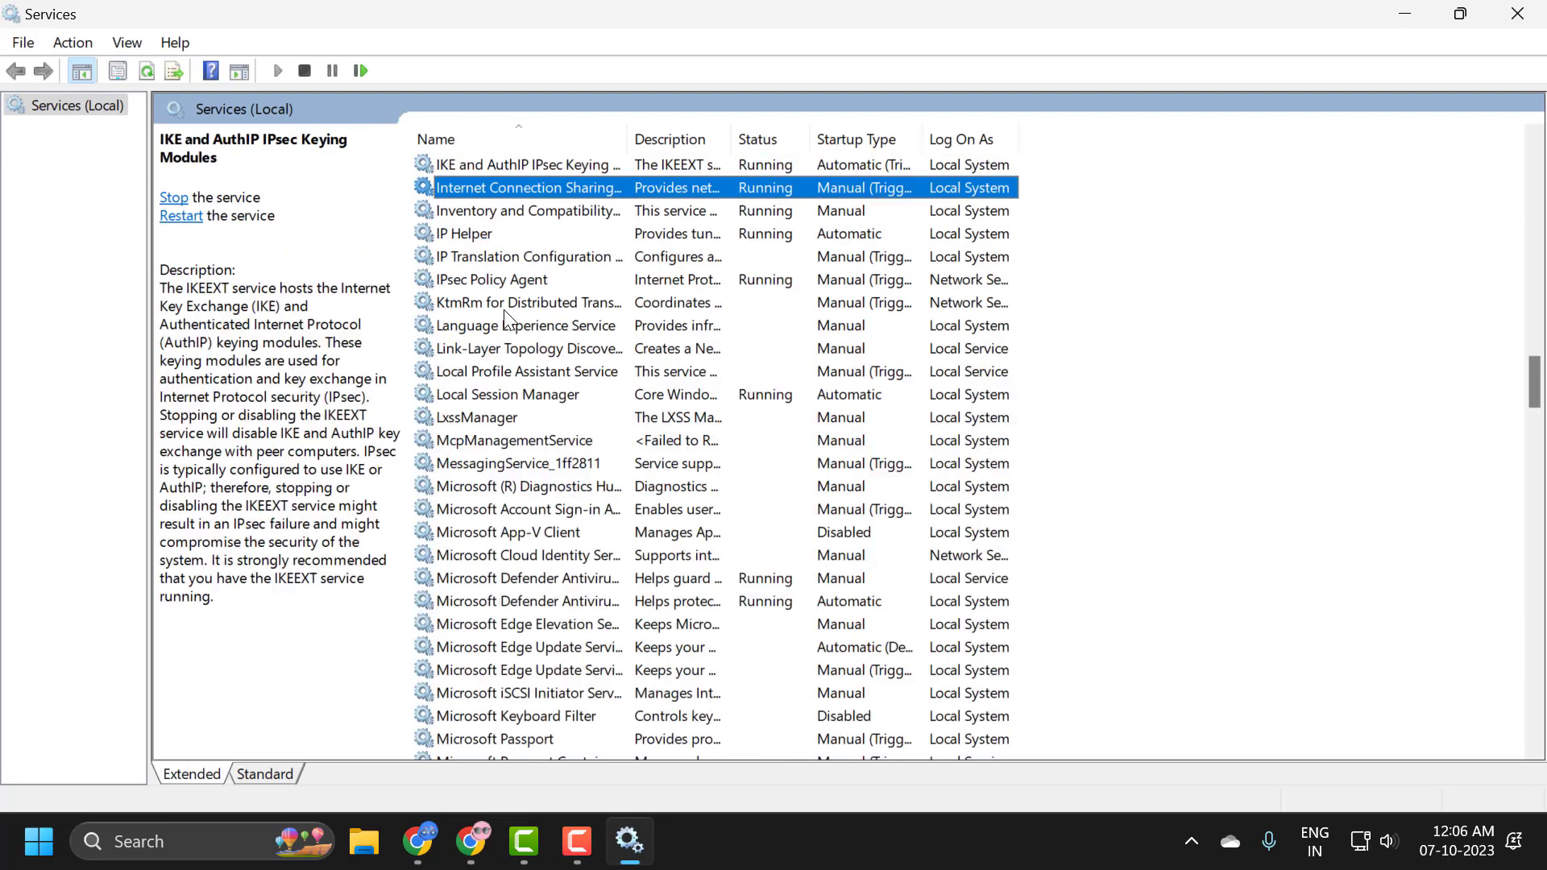
pyautogui.press('w')
pyautogui.press('i')
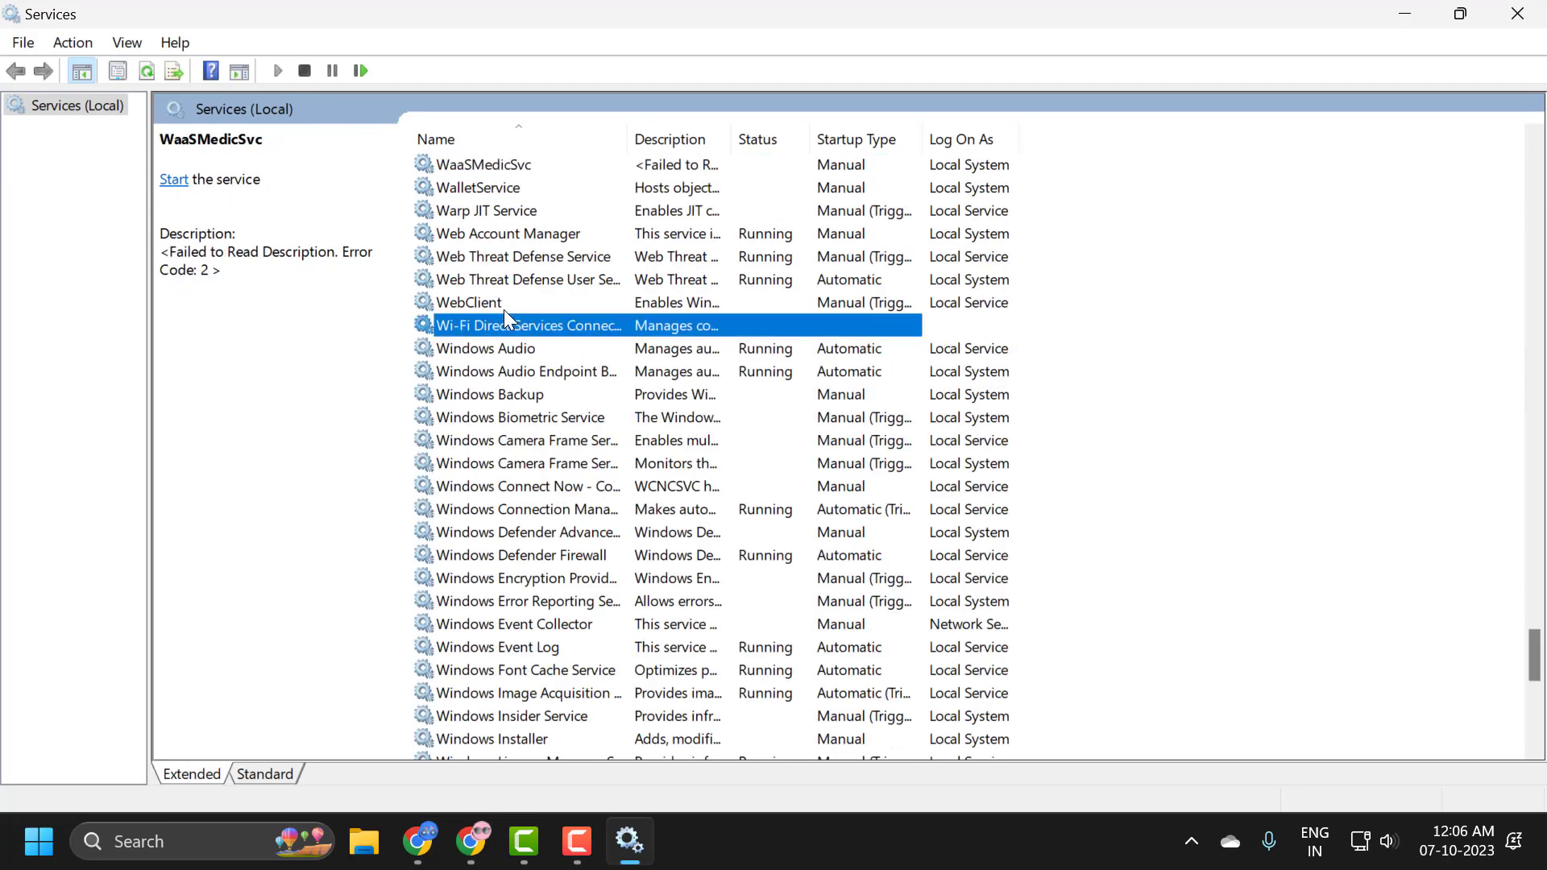
pyautogui.press('n')
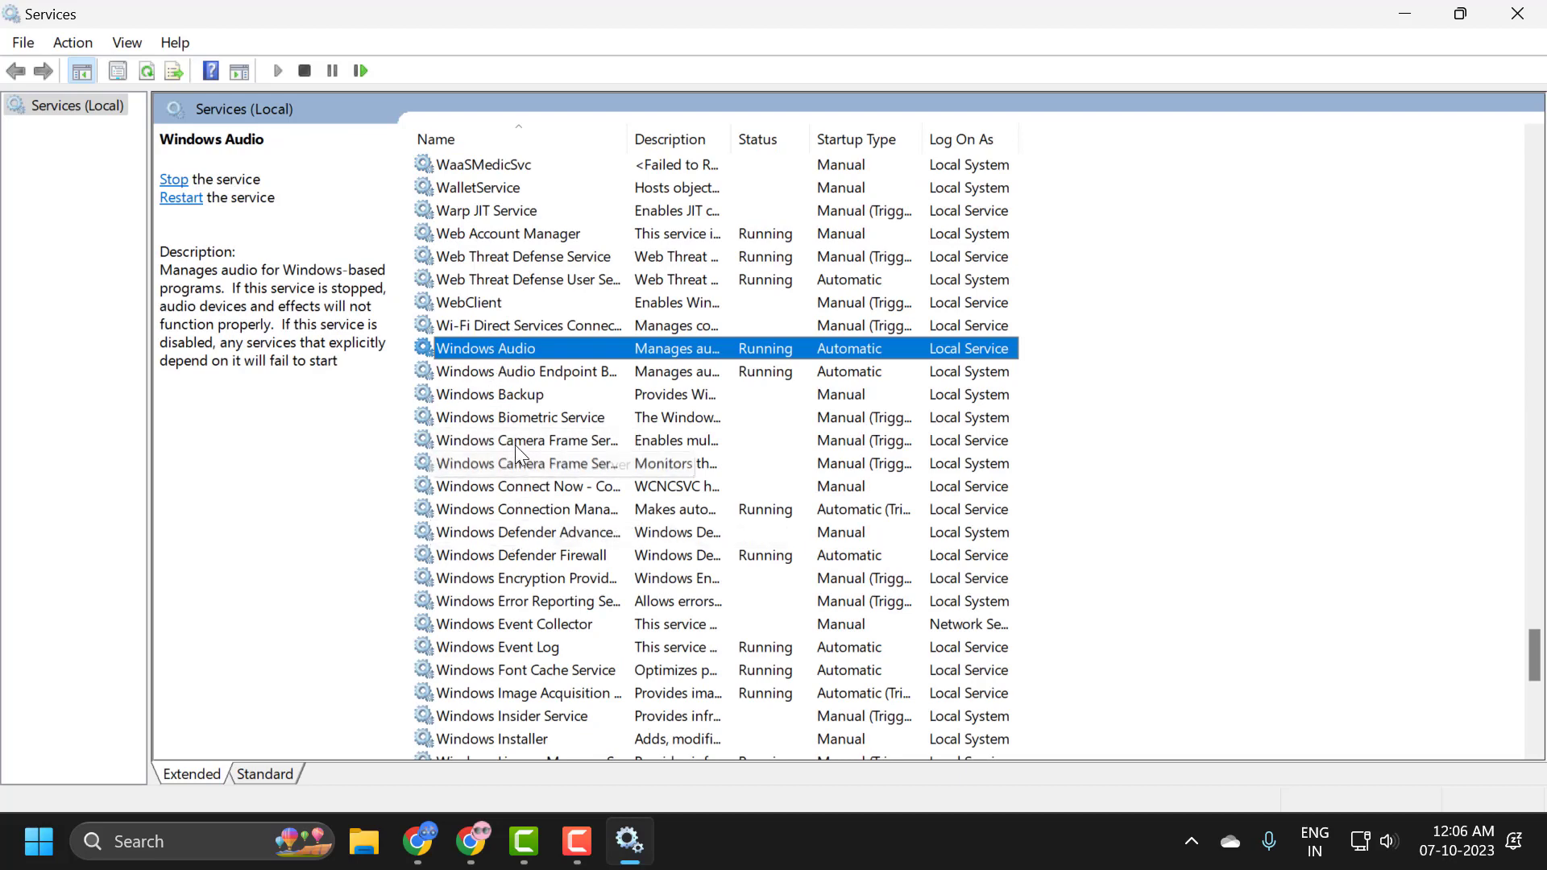
pyautogui.scroll(-1, 515, 445)
pyautogui.click(541, 625)
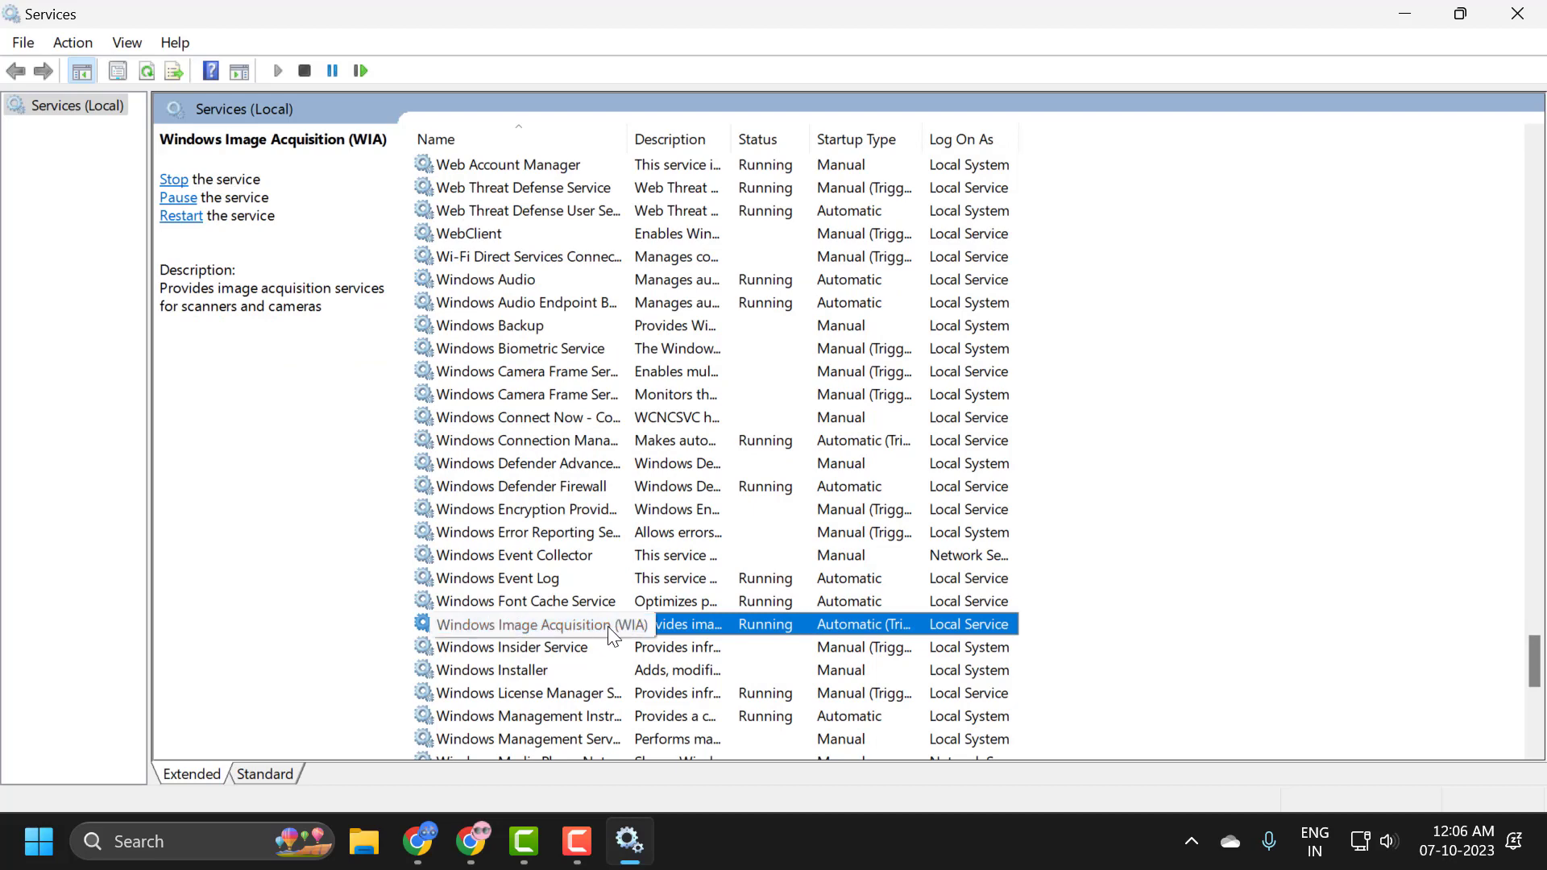
# Step: Set the WIA service's startup type to Automatic, apply it, and close its properties
pyautogui.doubleClick(676, 627)
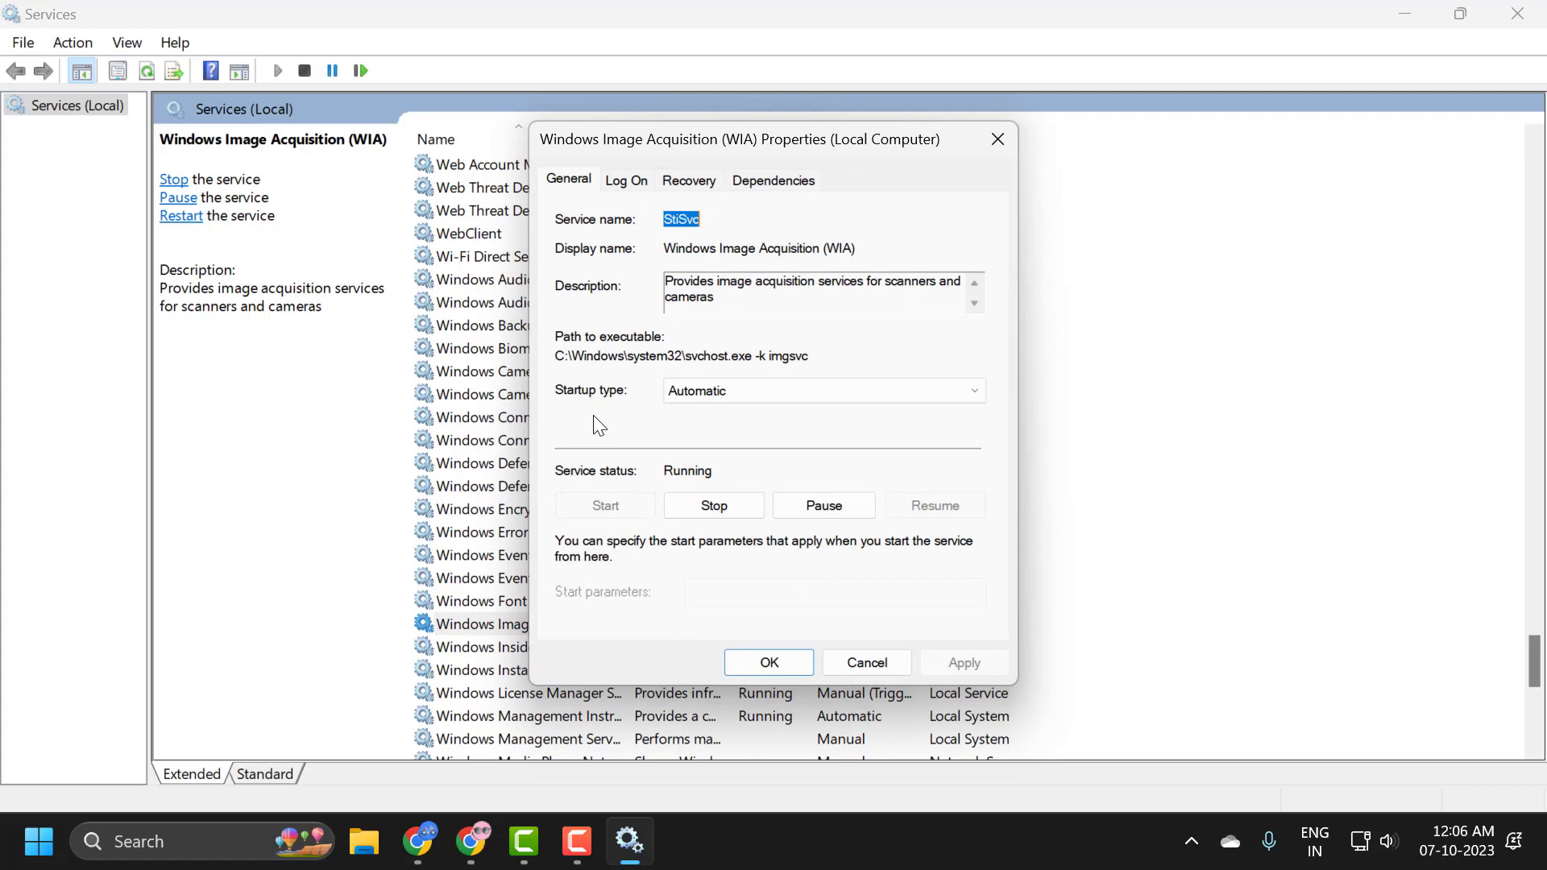
pyautogui.click(704, 396)
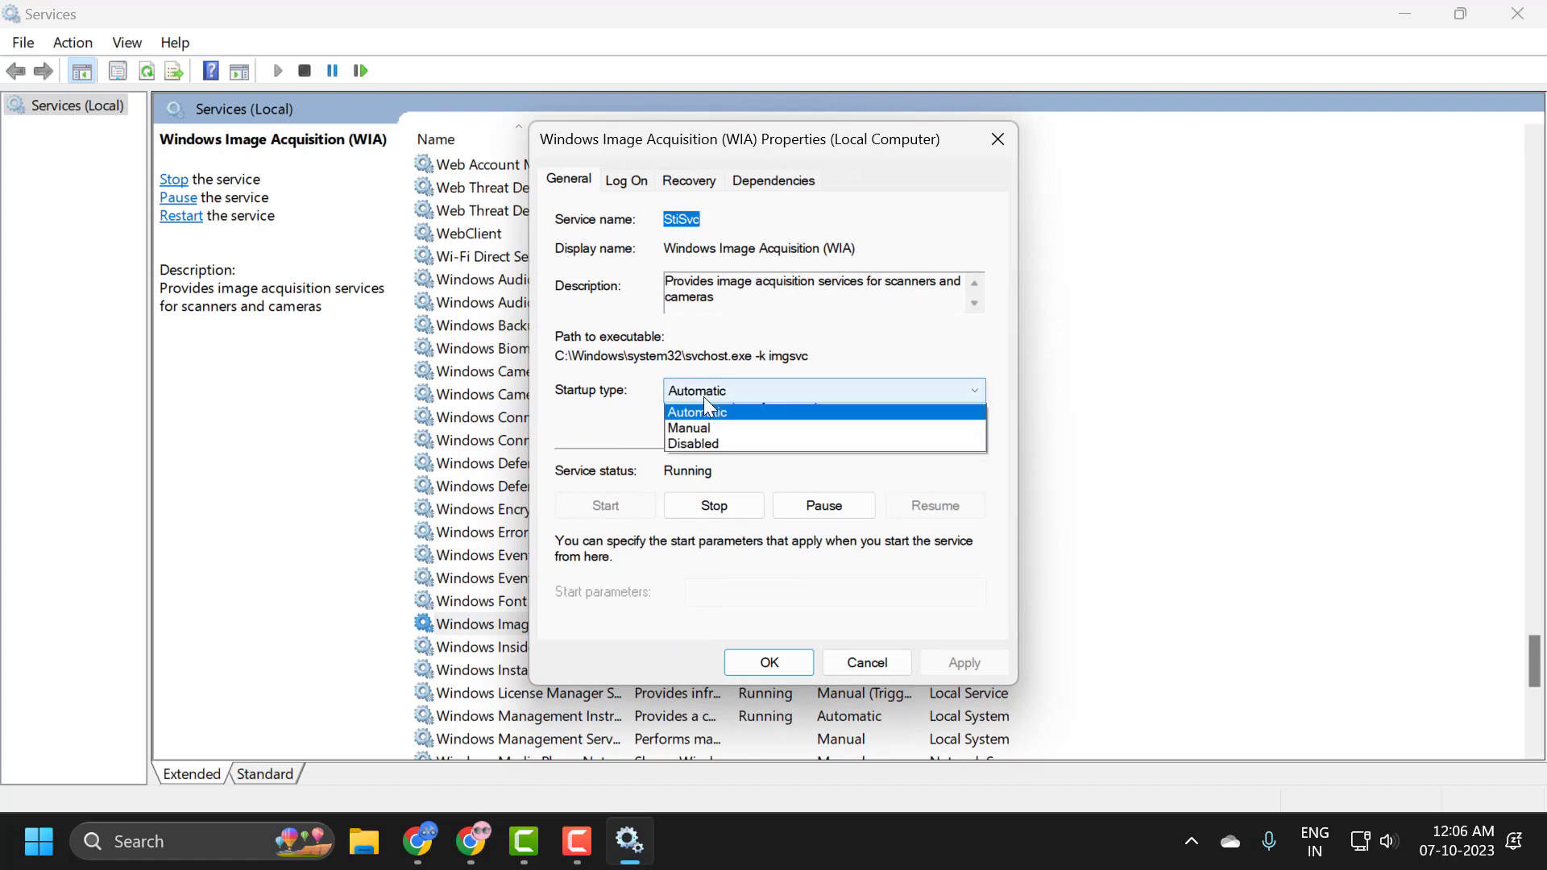
pyautogui.click(703, 428)
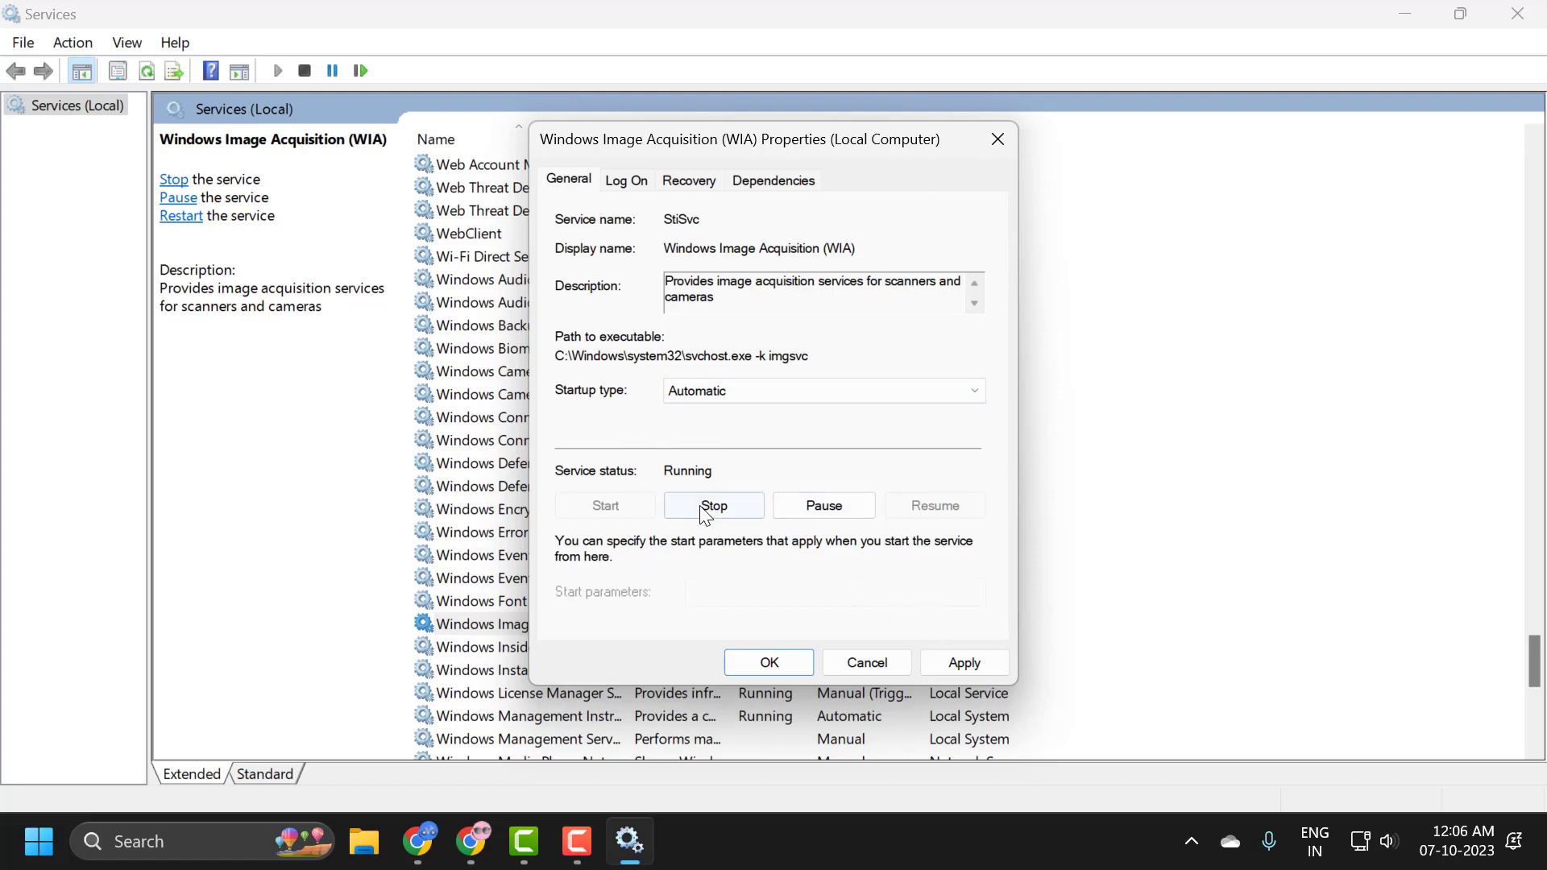
pyautogui.click(940, 662)
pyautogui.click(771, 662)
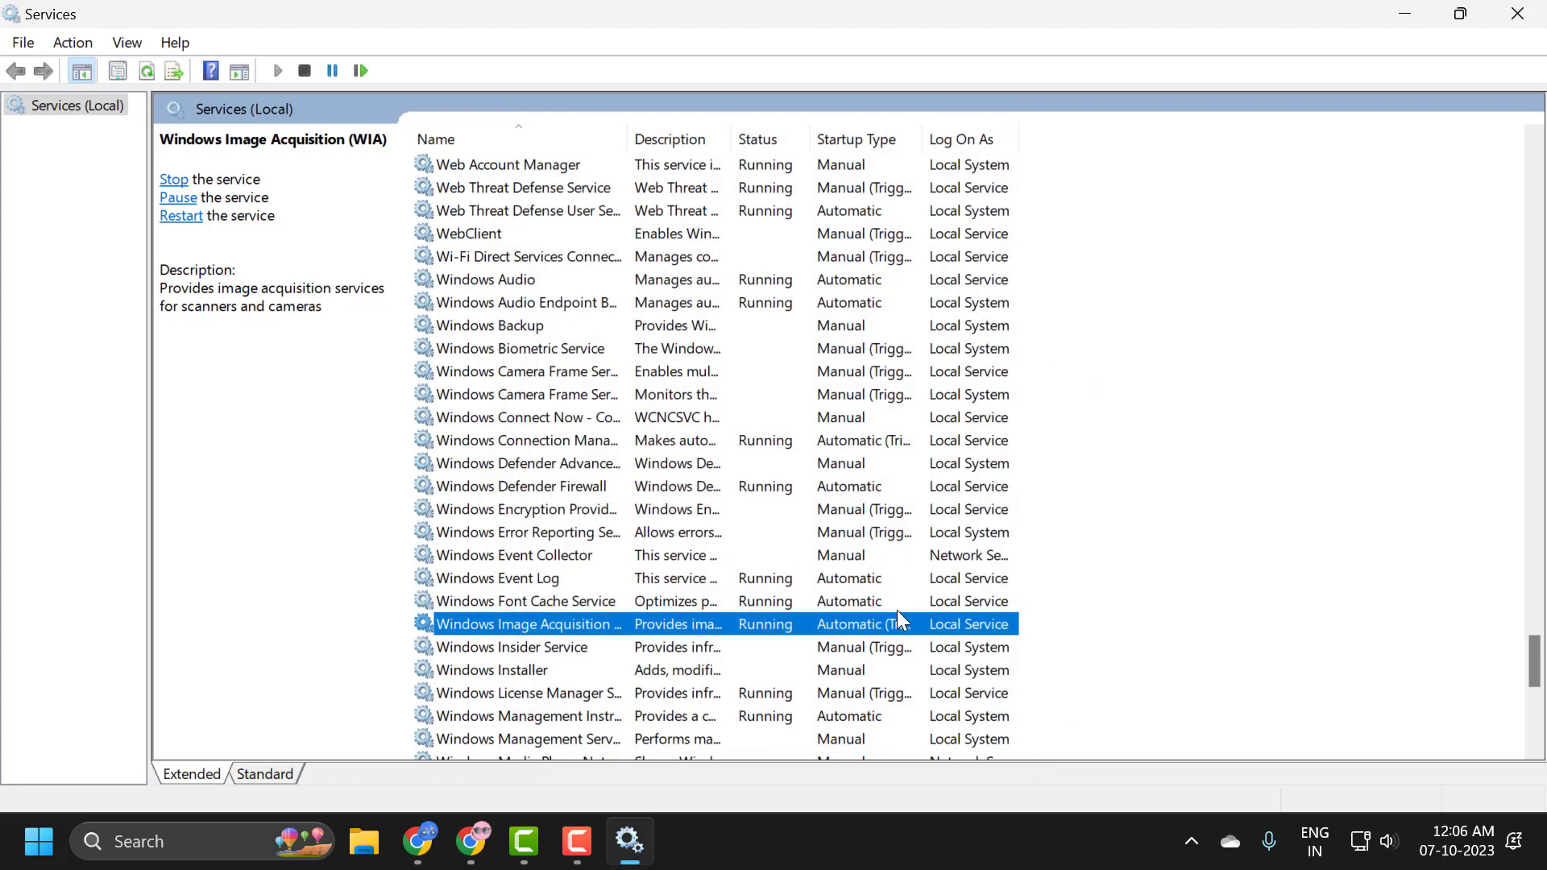
# Step: Close Services and launch Command Prompt as administrator from a 'cmd' search
pyautogui.click(1538, 12)
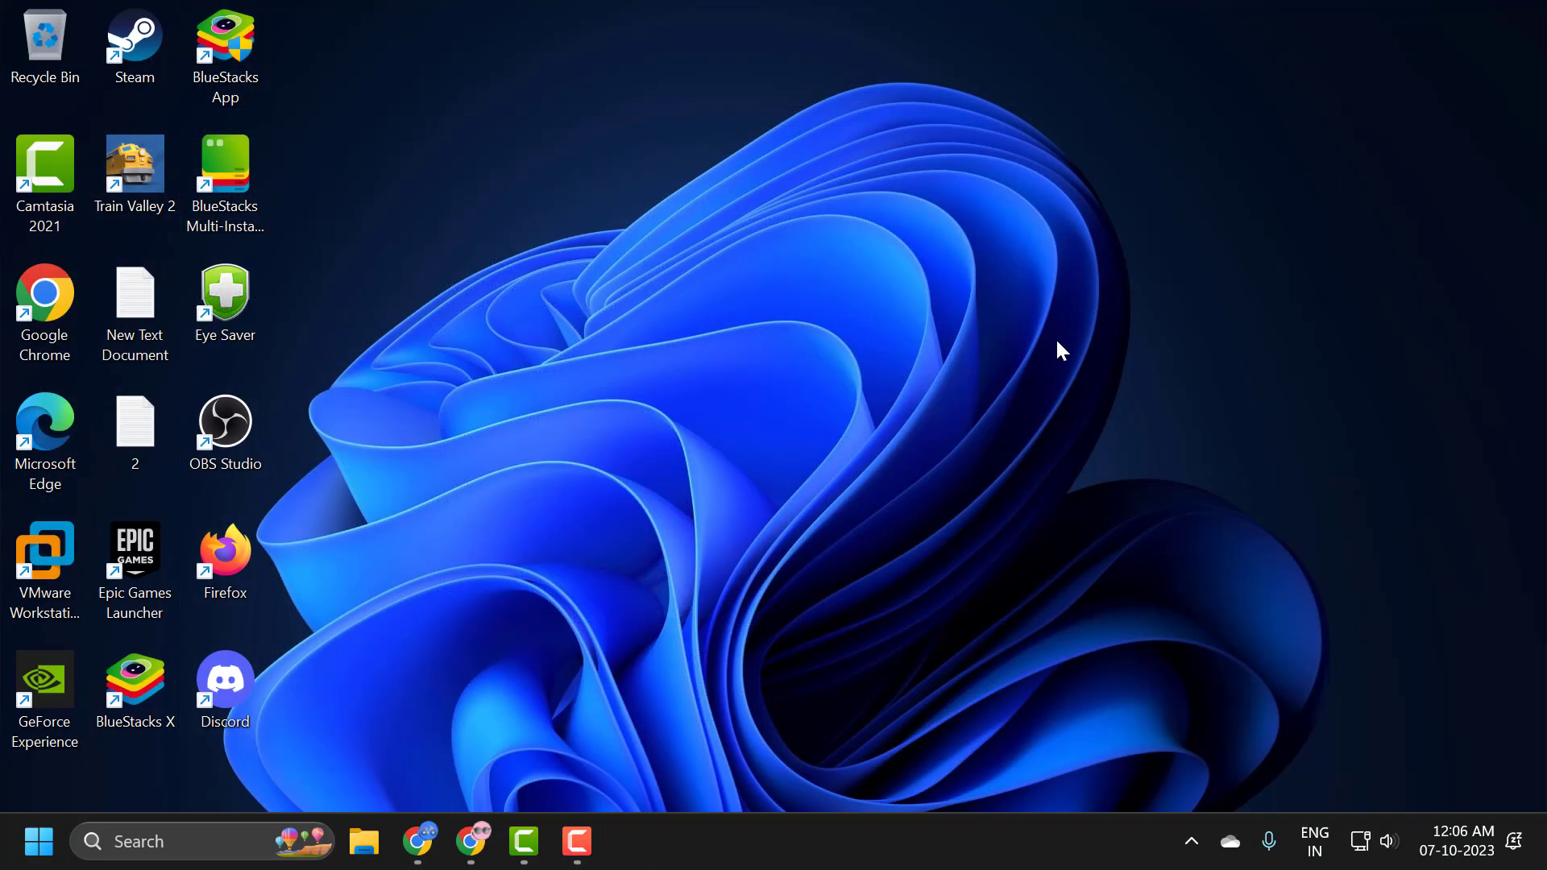
pyautogui.click(239, 826)
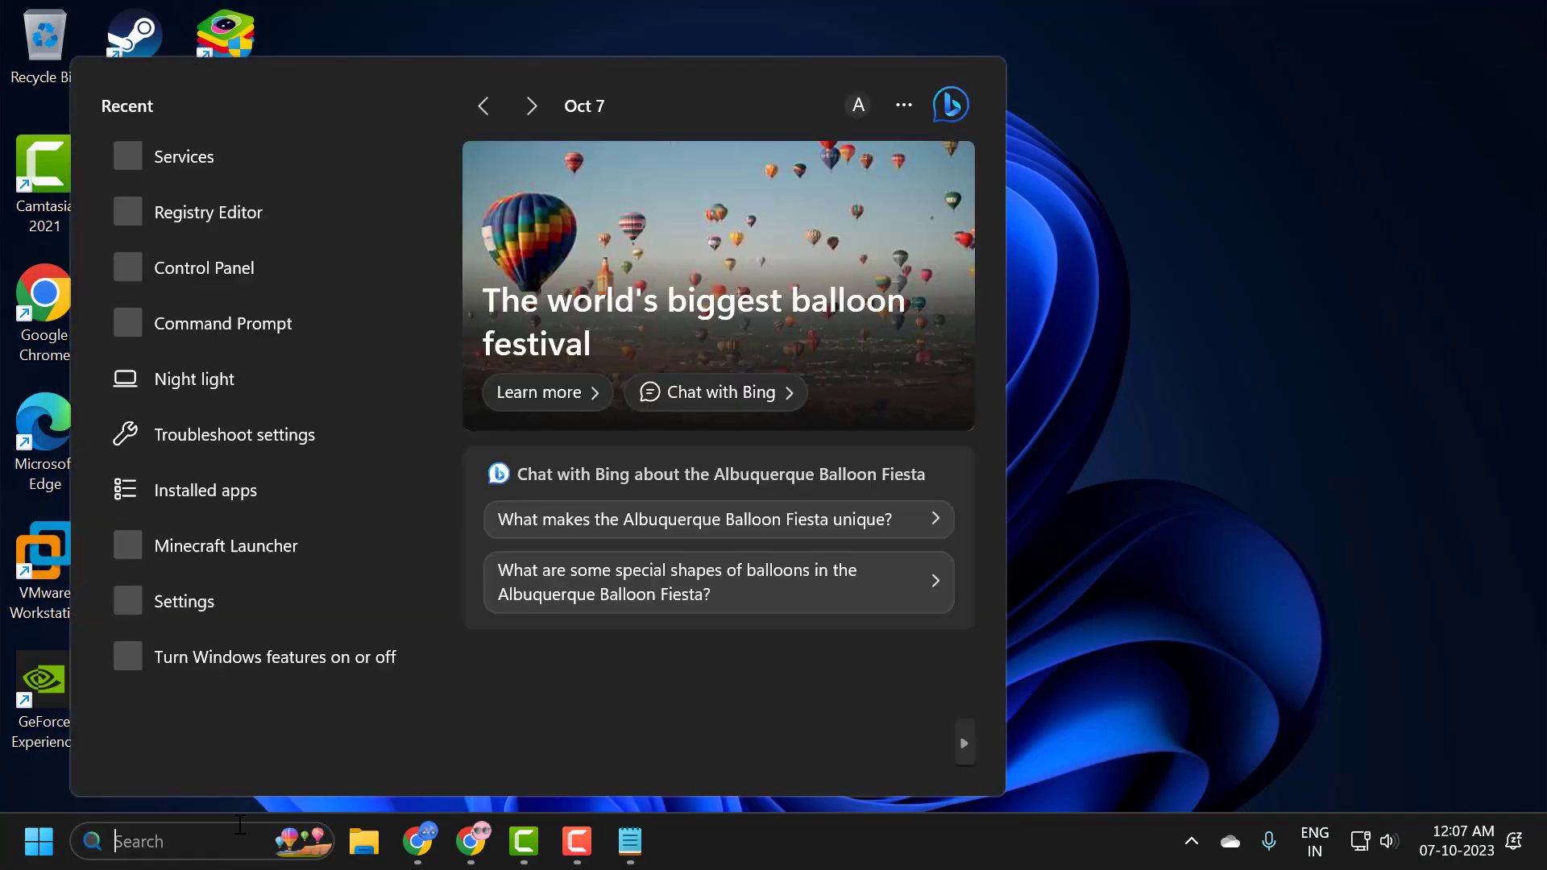
pyautogui.write('cmd')
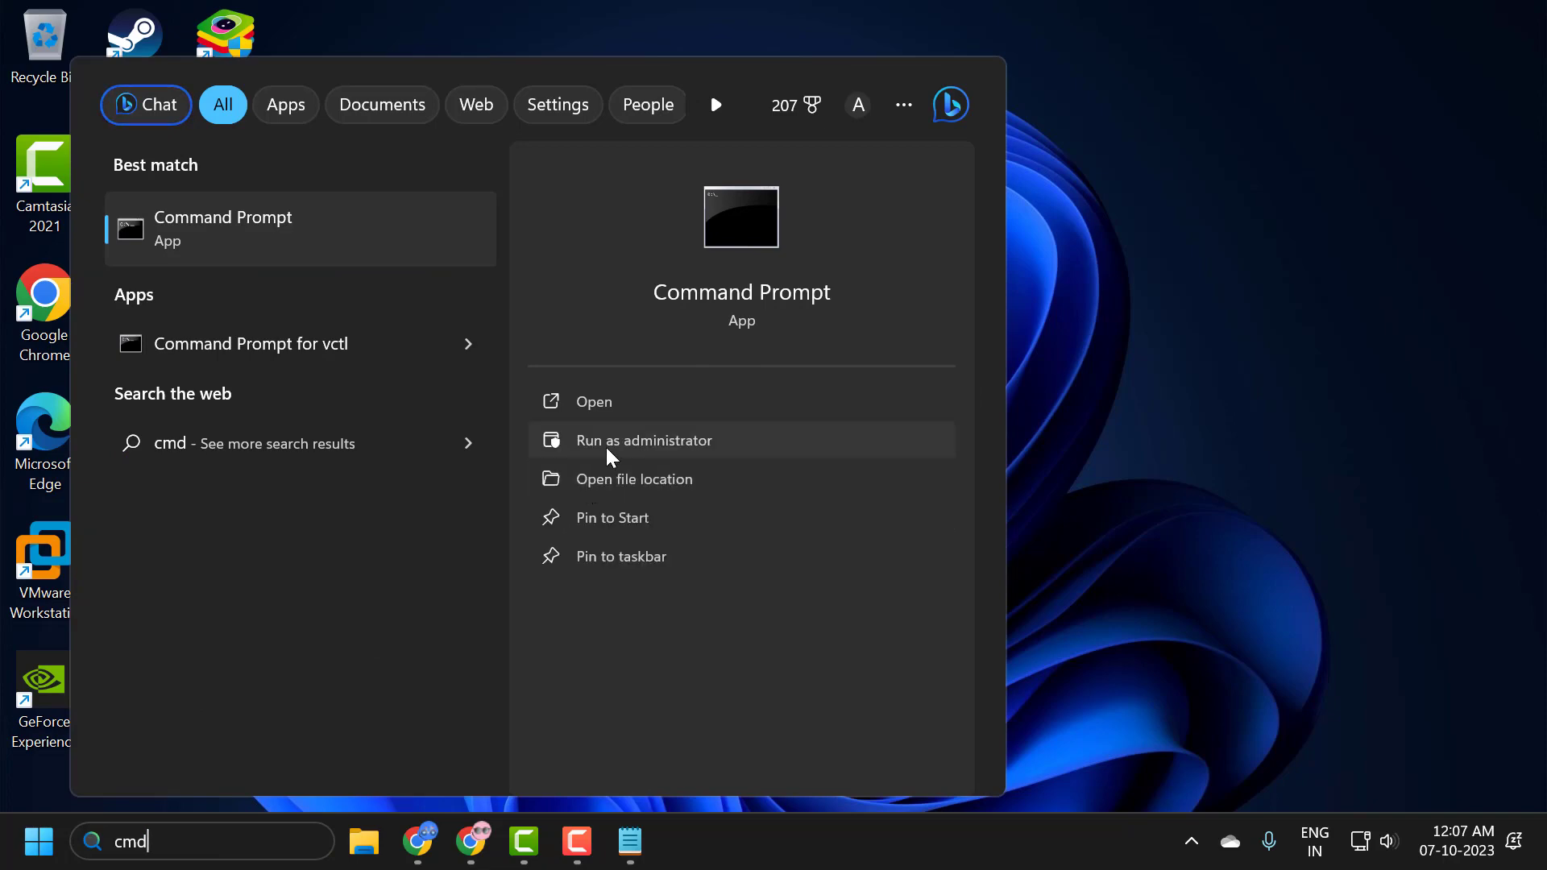
pyautogui.click(608, 447)
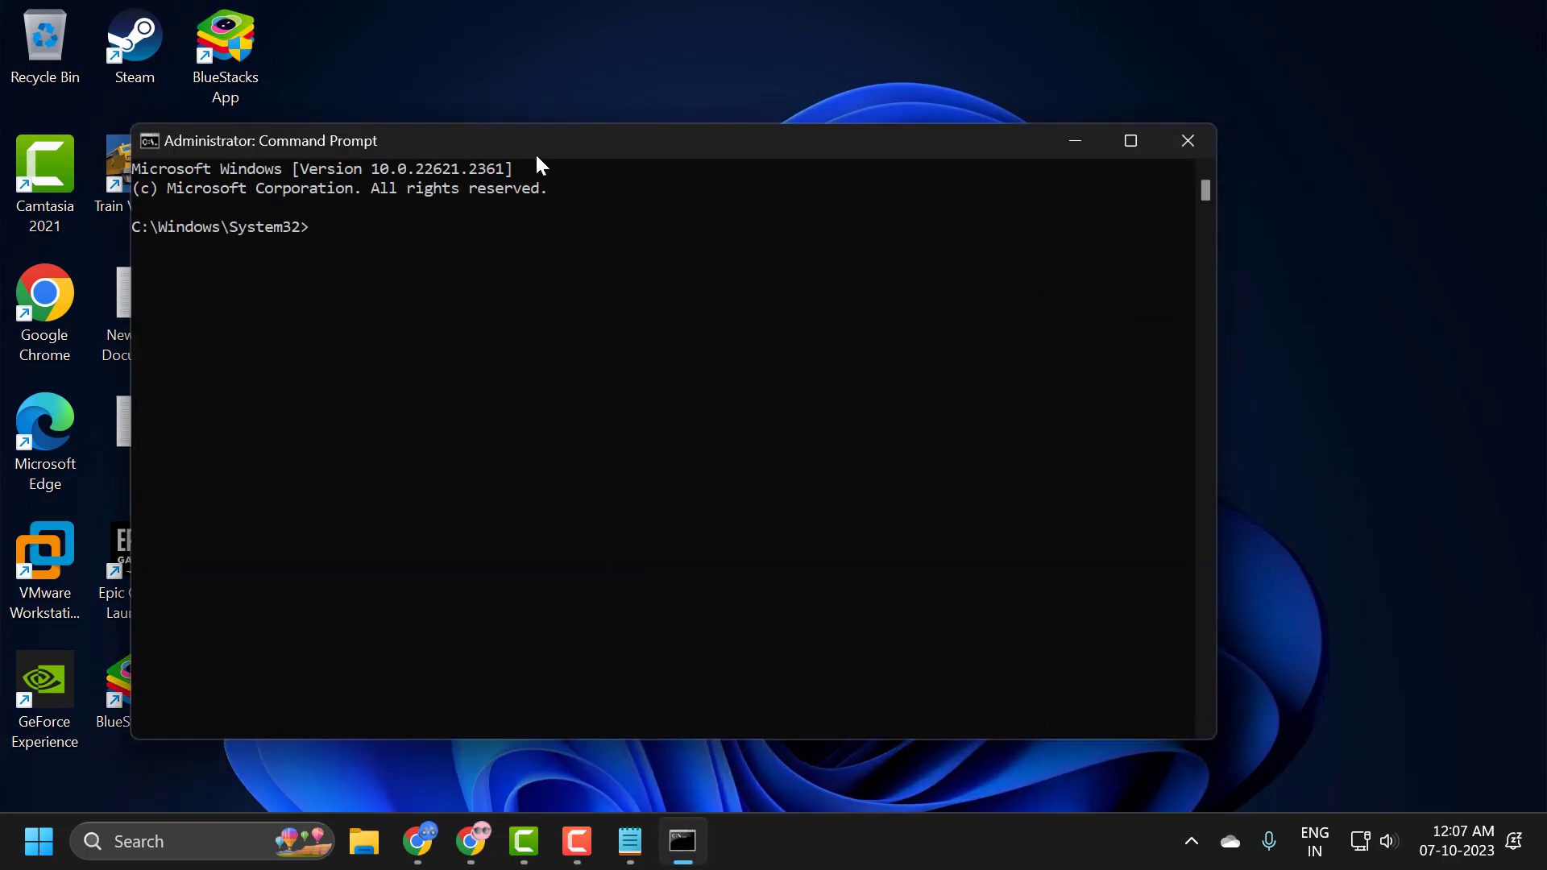
# Step: Copy the 'msdt.exe /id DeviceDiagnostic' line from the Notepad notes
pyautogui.moveTo(535, 151); pyautogui.dragTo(687, 154)
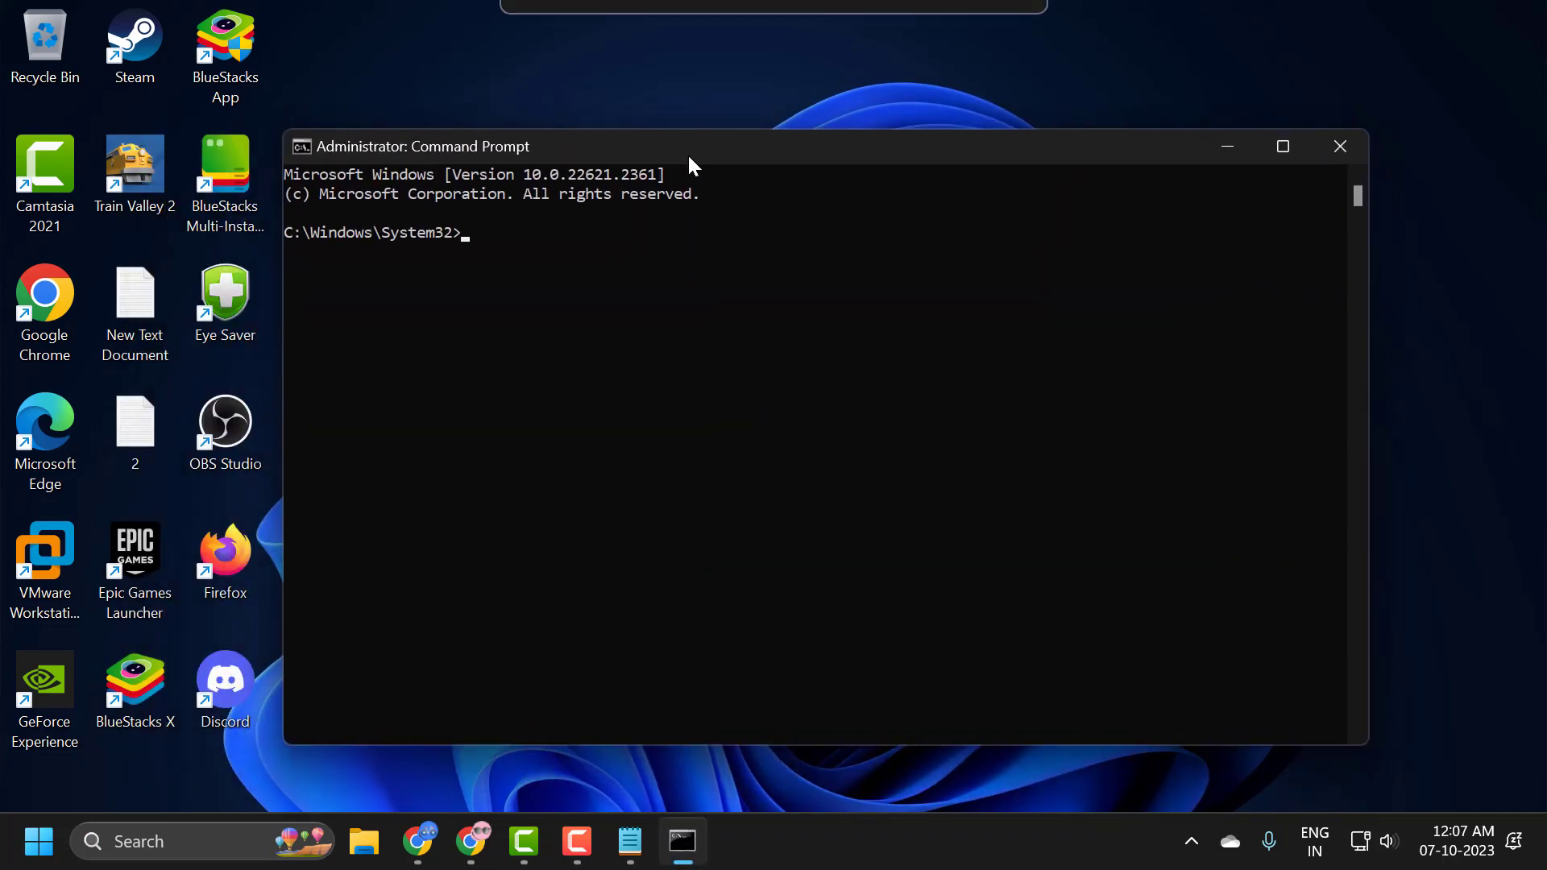
pyautogui.click(630, 841)
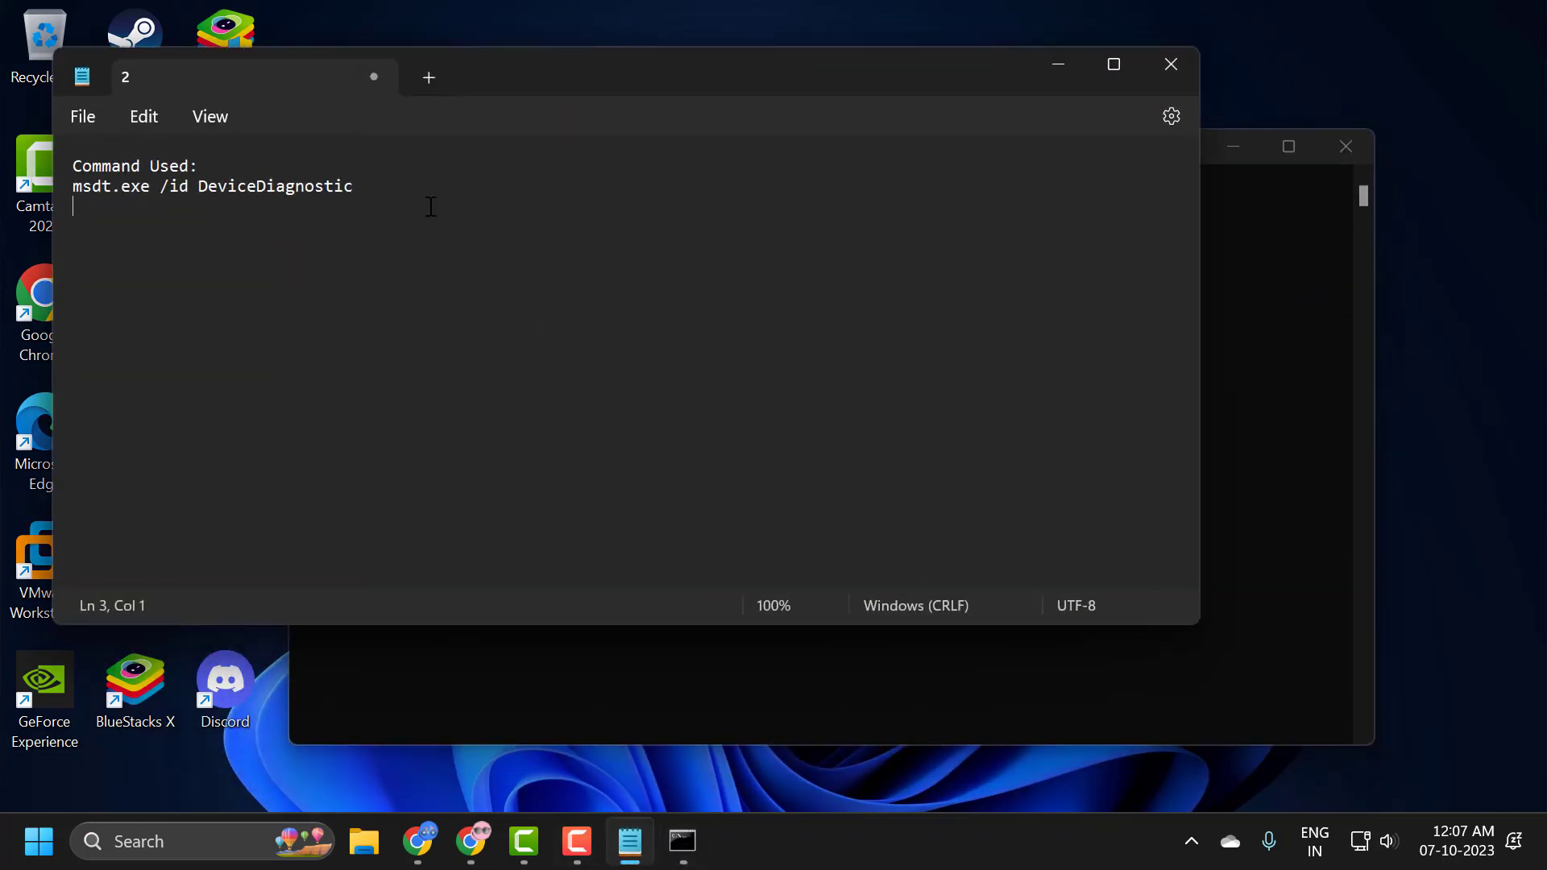
pyautogui.moveTo(353, 186); pyautogui.dragTo(73, 187)
pyautogui.rightClick(121, 183)
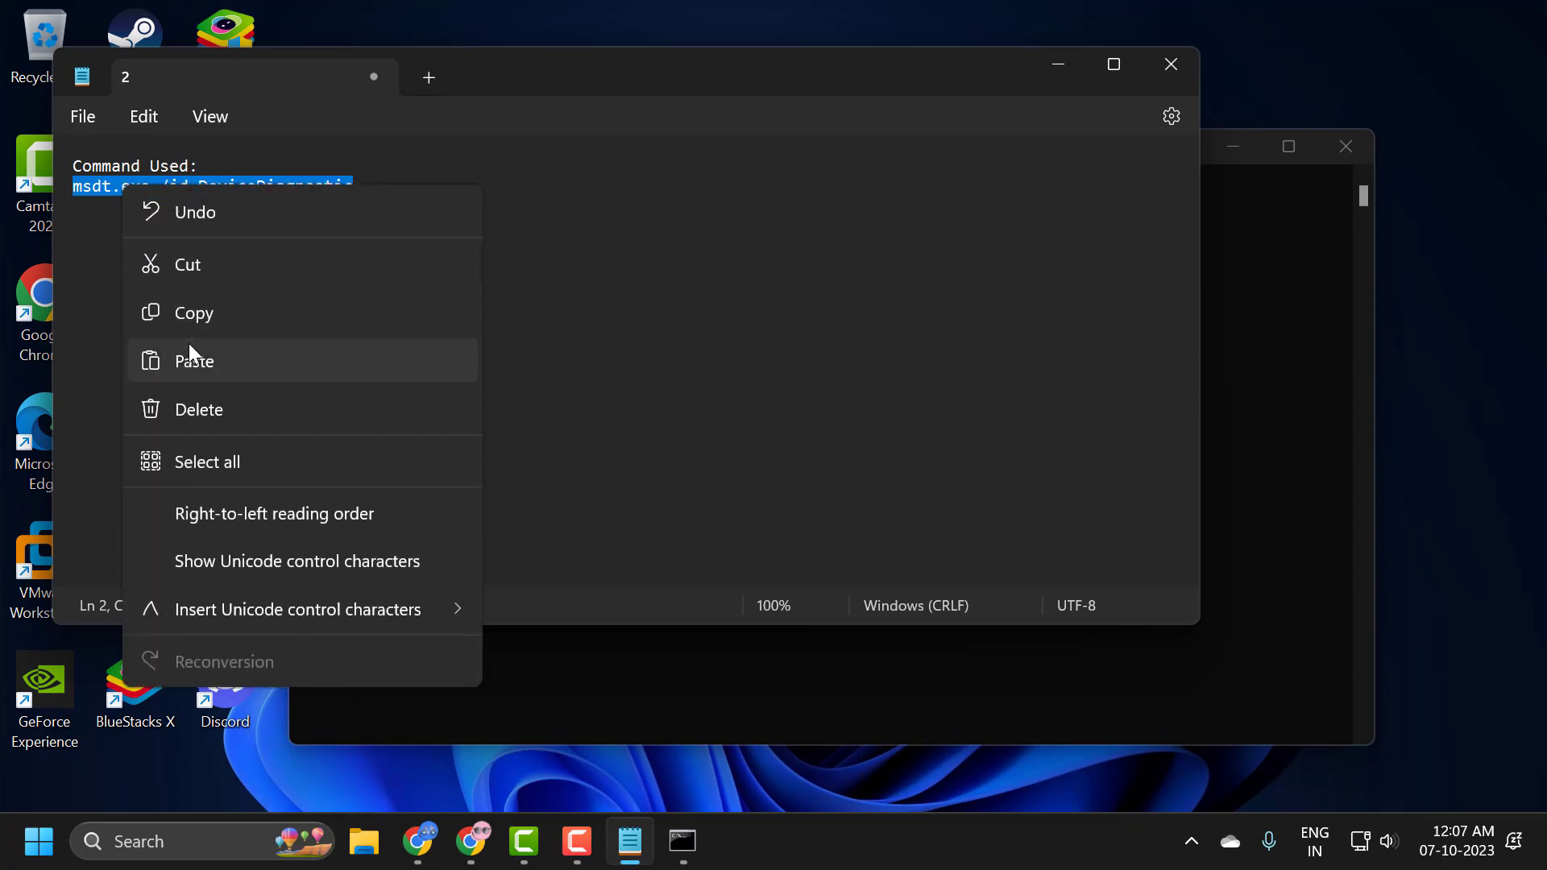
pyautogui.click(194, 314)
# Step: Paste the command into the administrator Command Prompt and run it
pyautogui.click(1057, 64)
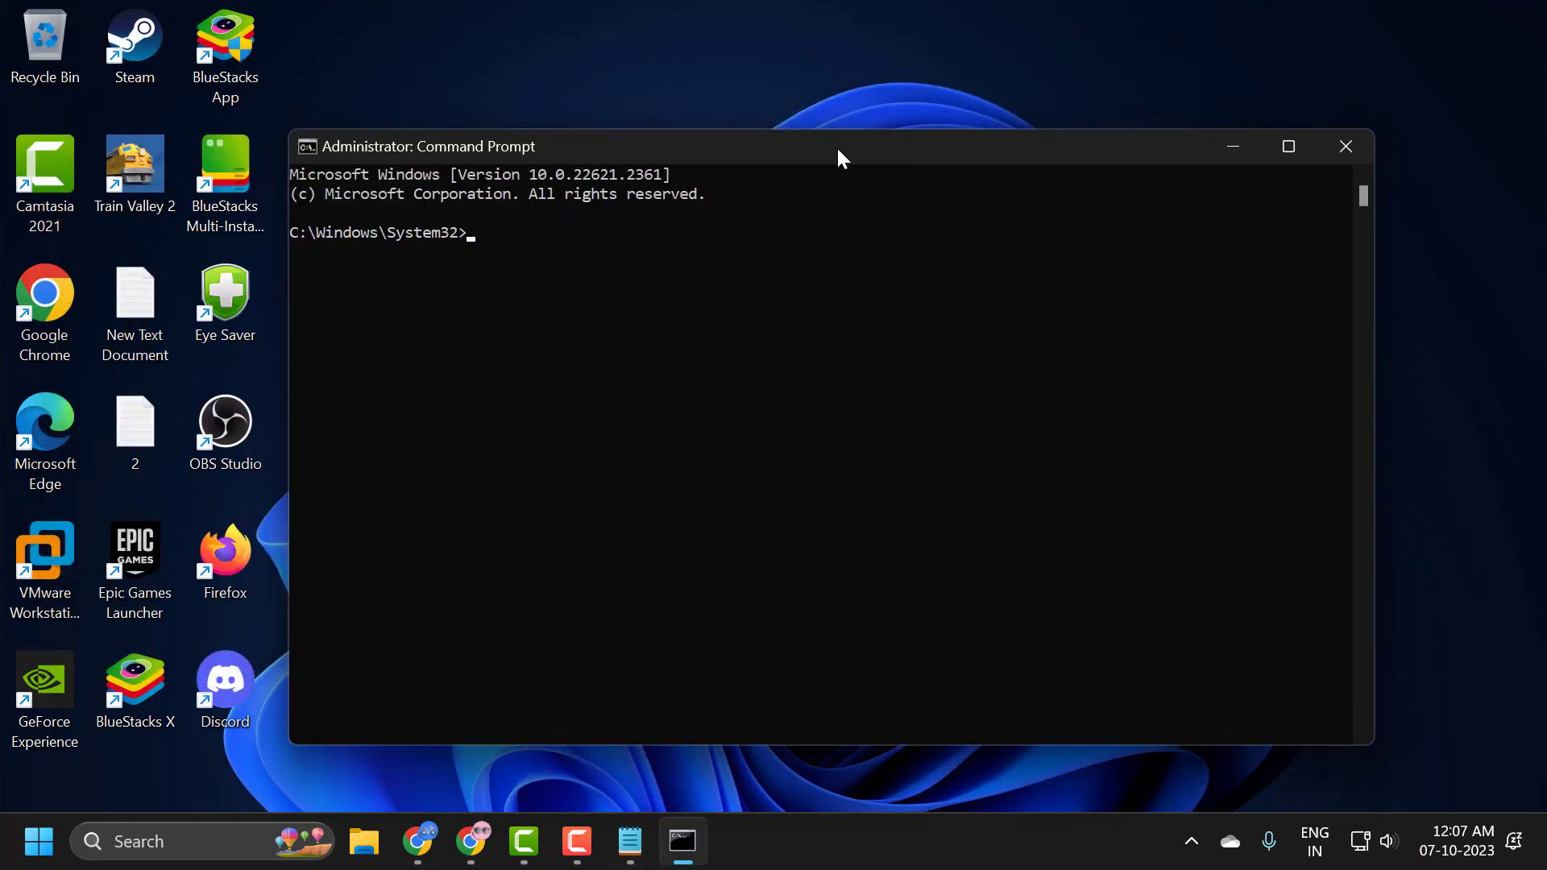
pyautogui.rightClick(838, 149)
pyautogui.moveTo(922, 344)
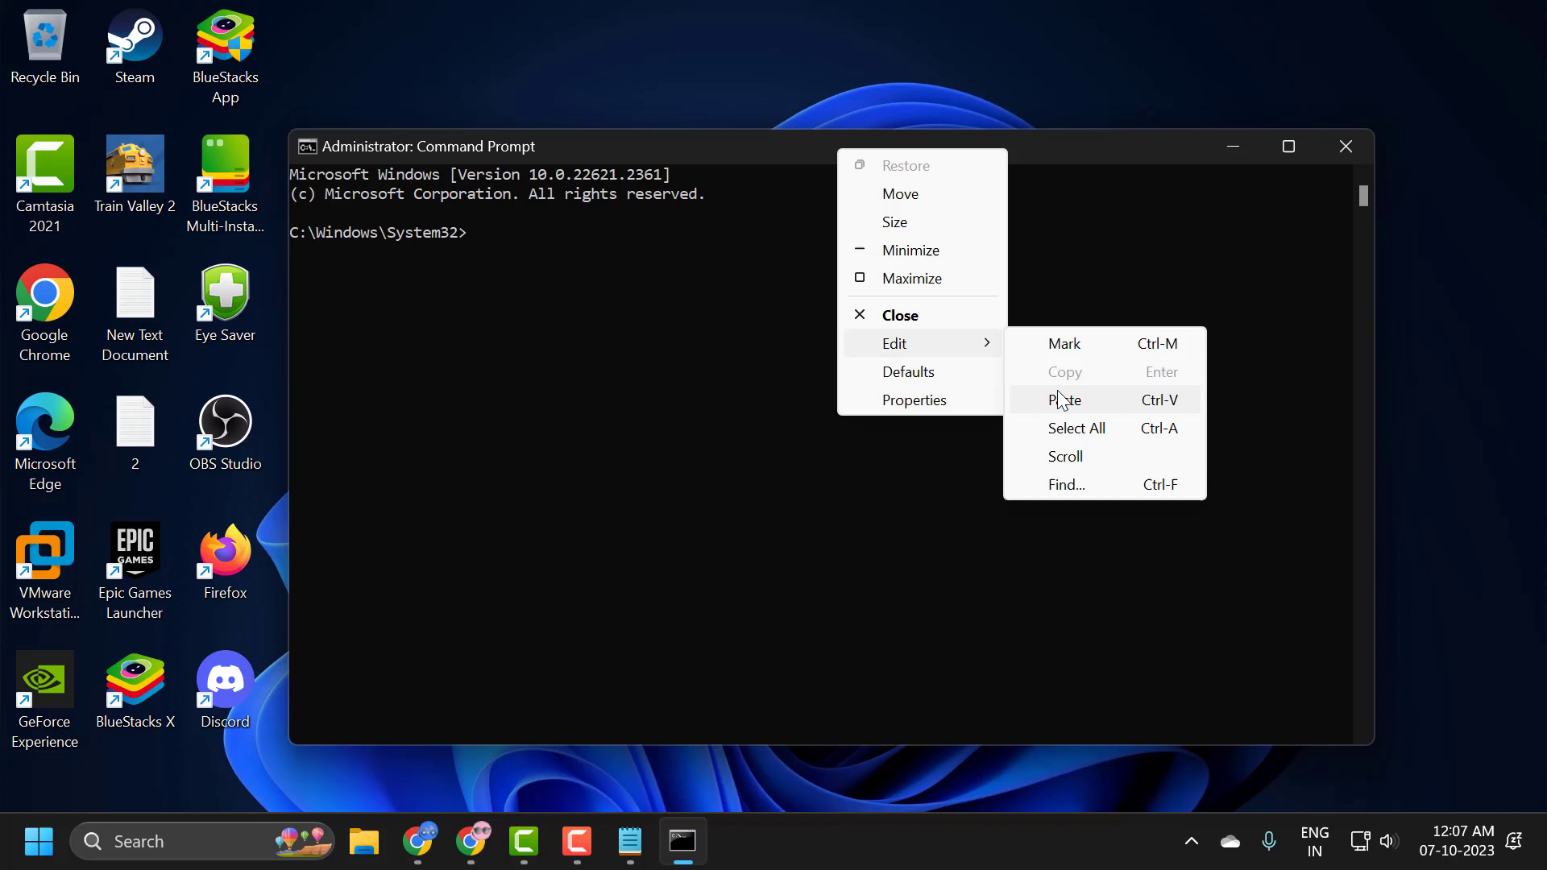
pyautogui.click(1059, 399)
pyautogui.press('Return')
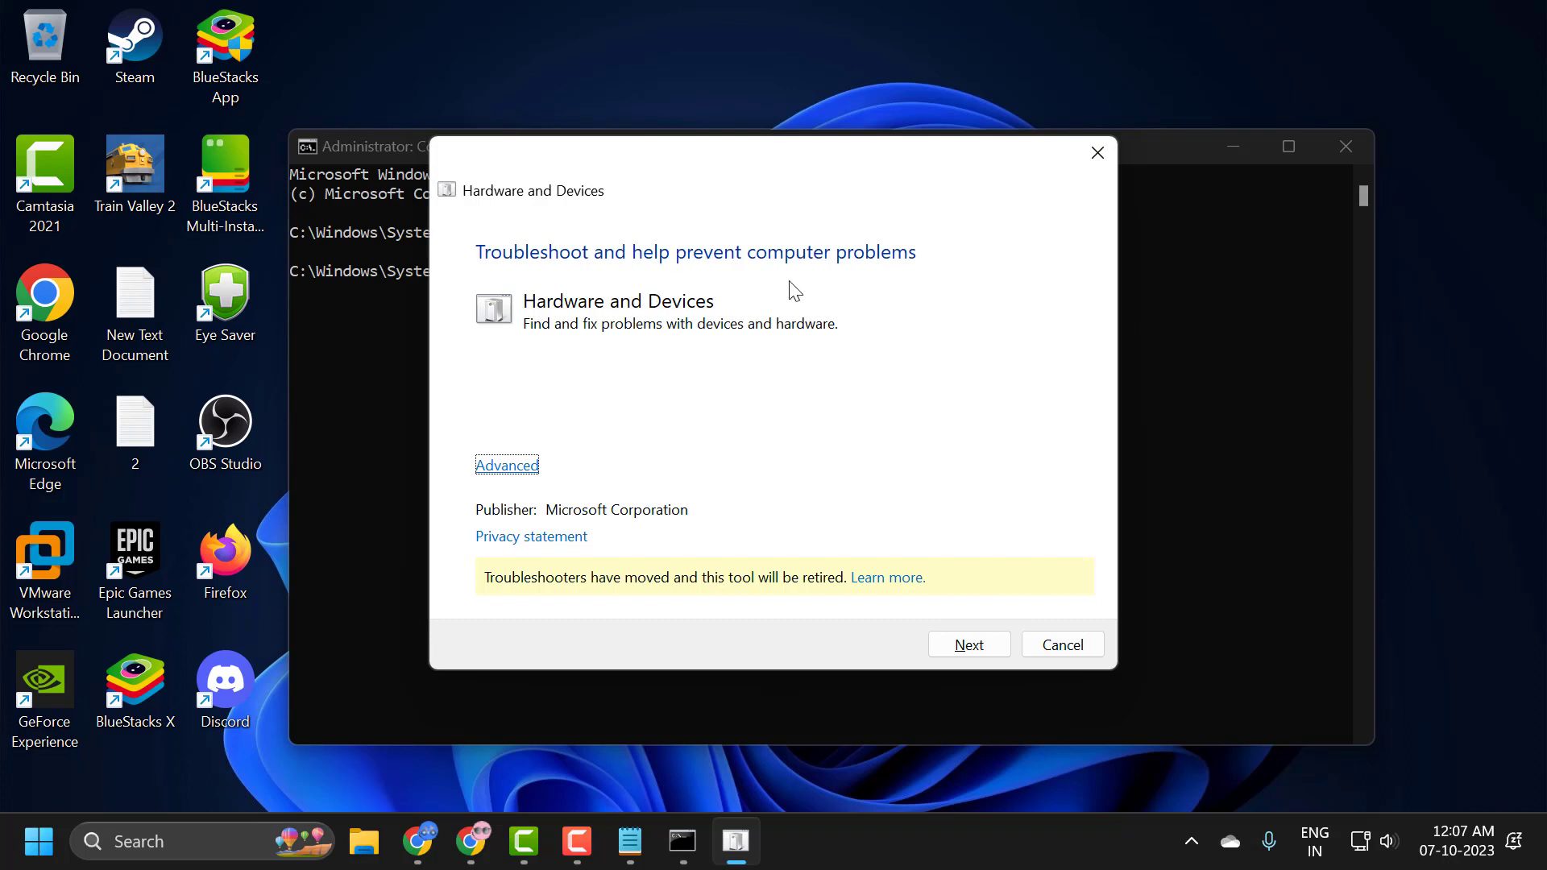
# Step: Run the troubleshooter with automatic repairs, fix the PCI device's driver-install setting, and close it
pyautogui.click(505, 467)
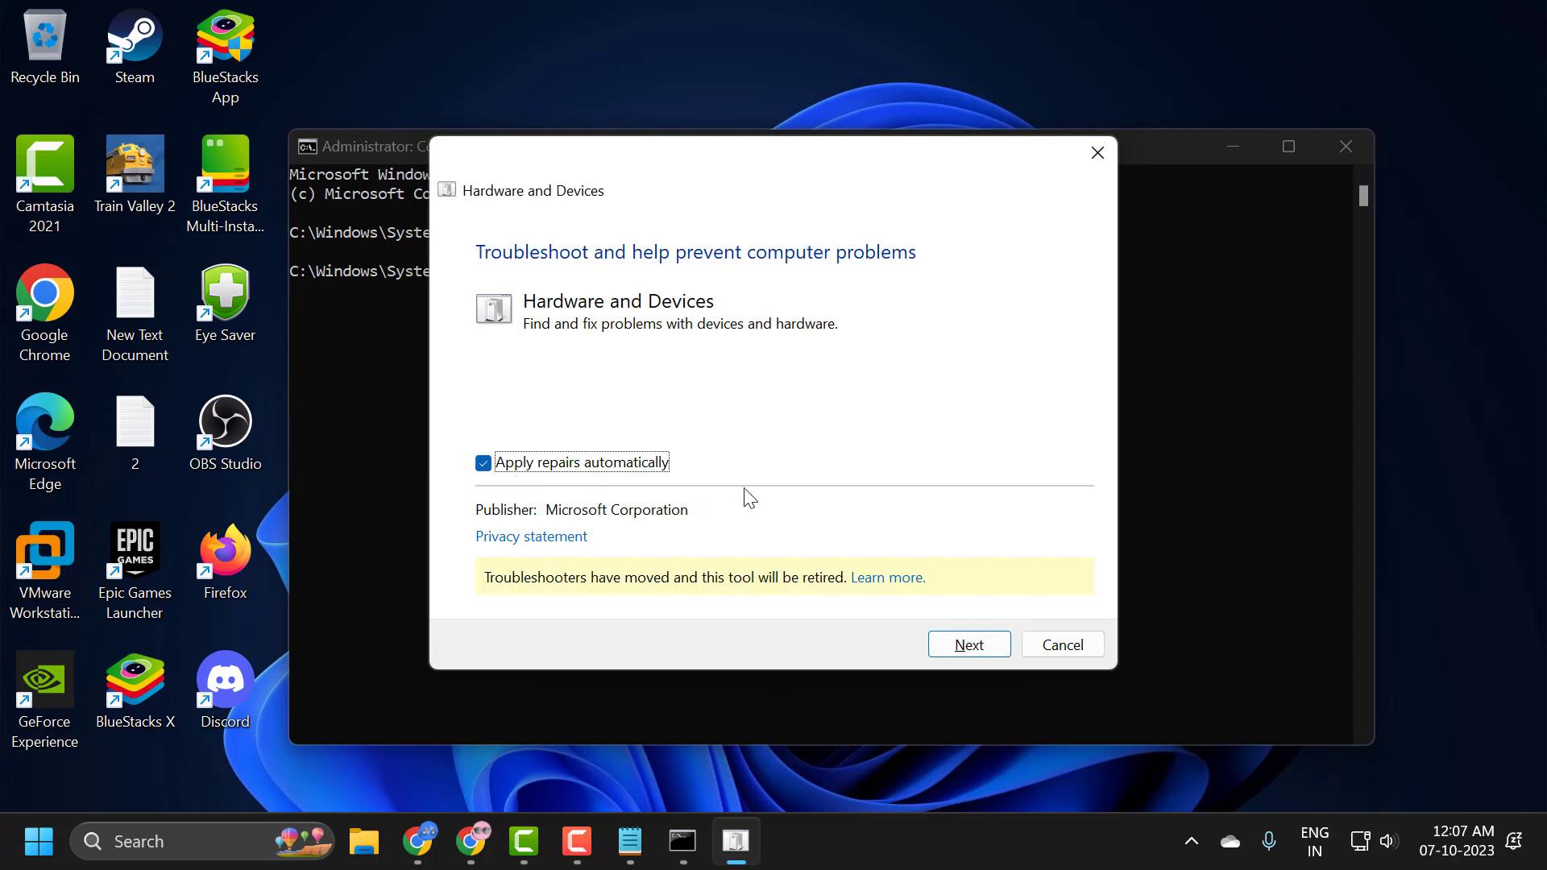
pyautogui.click(949, 647)
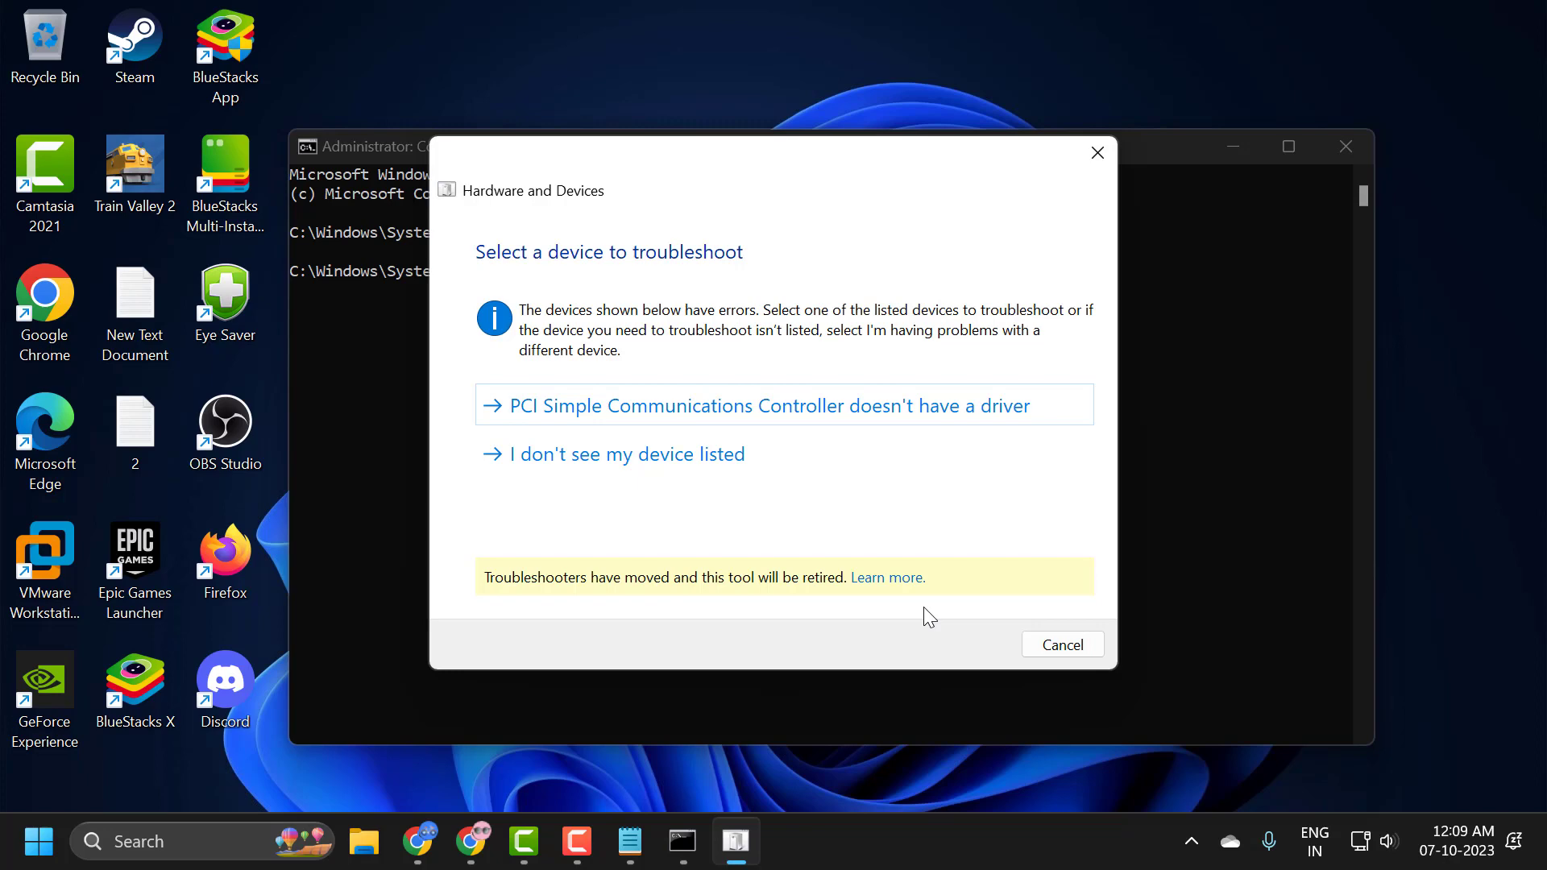
pyautogui.click(714, 415)
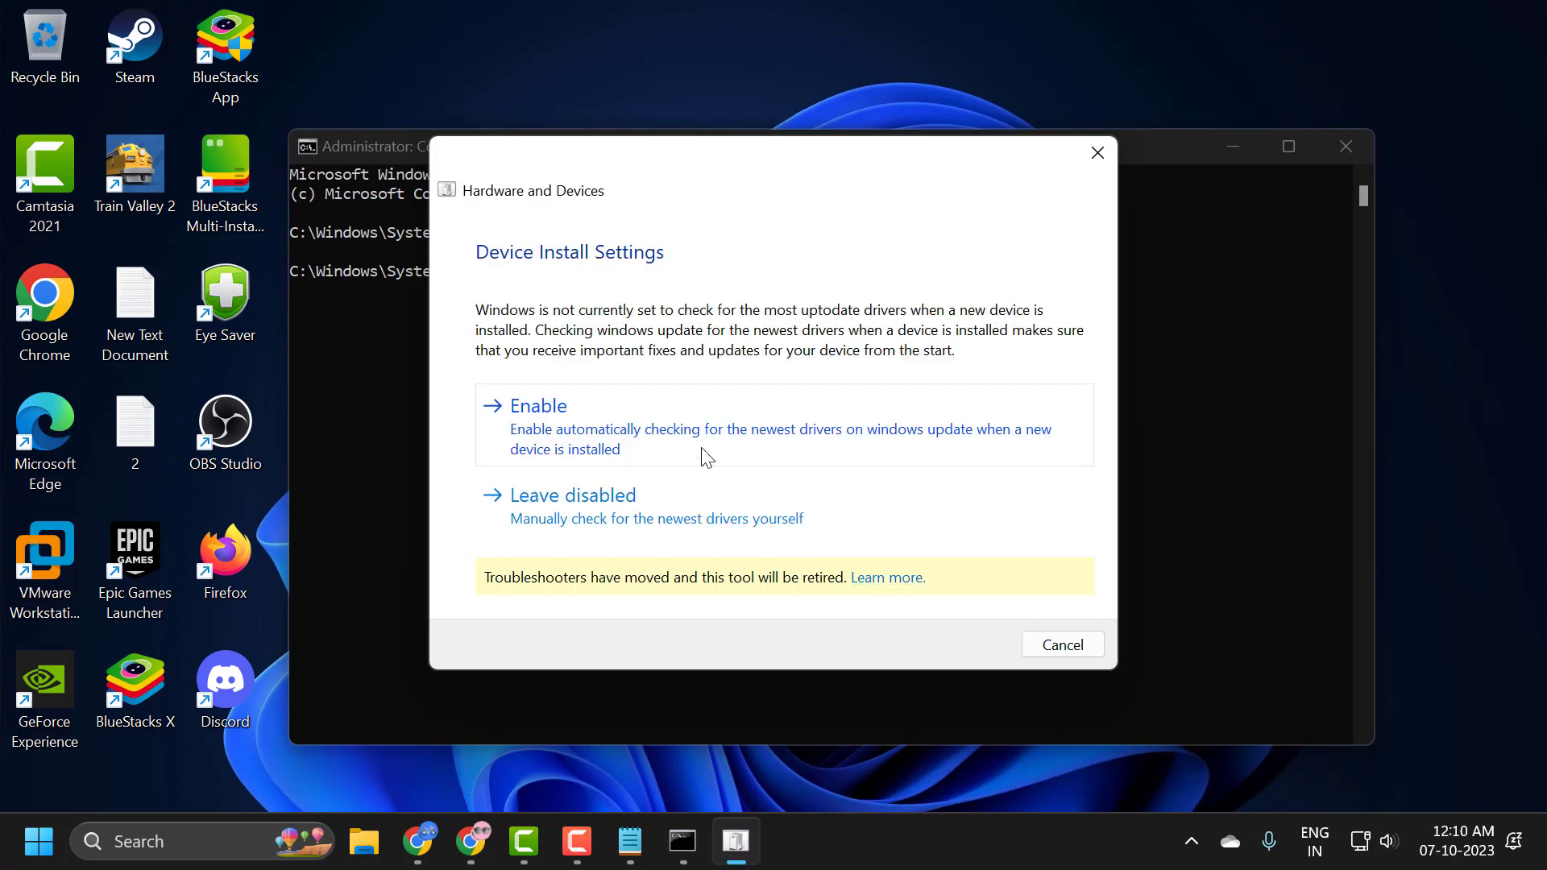
pyautogui.click(584, 444)
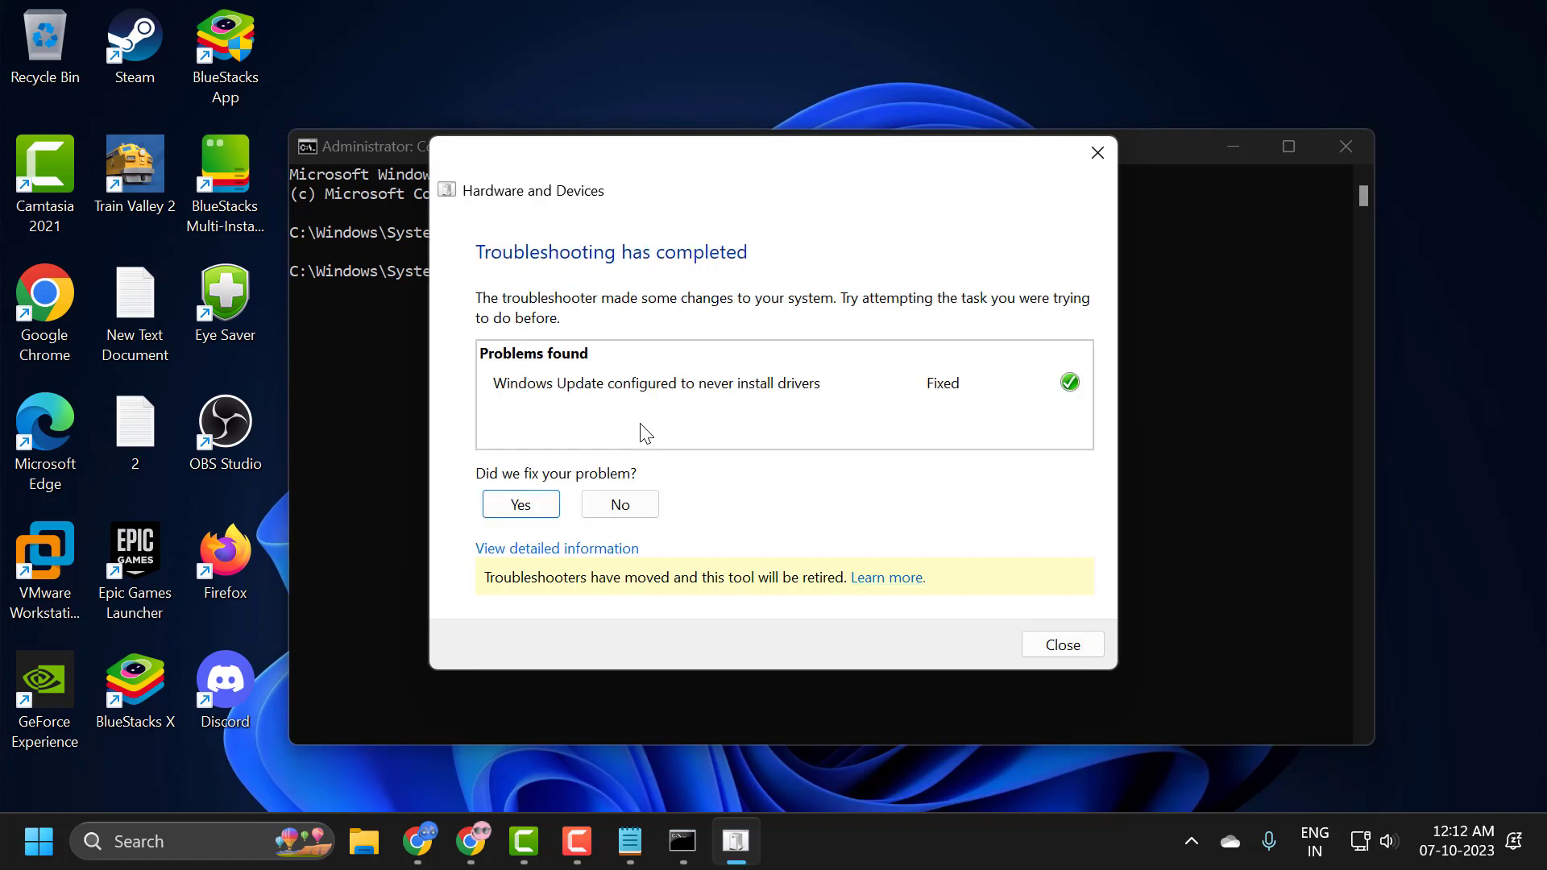
pyautogui.click(1050, 650)
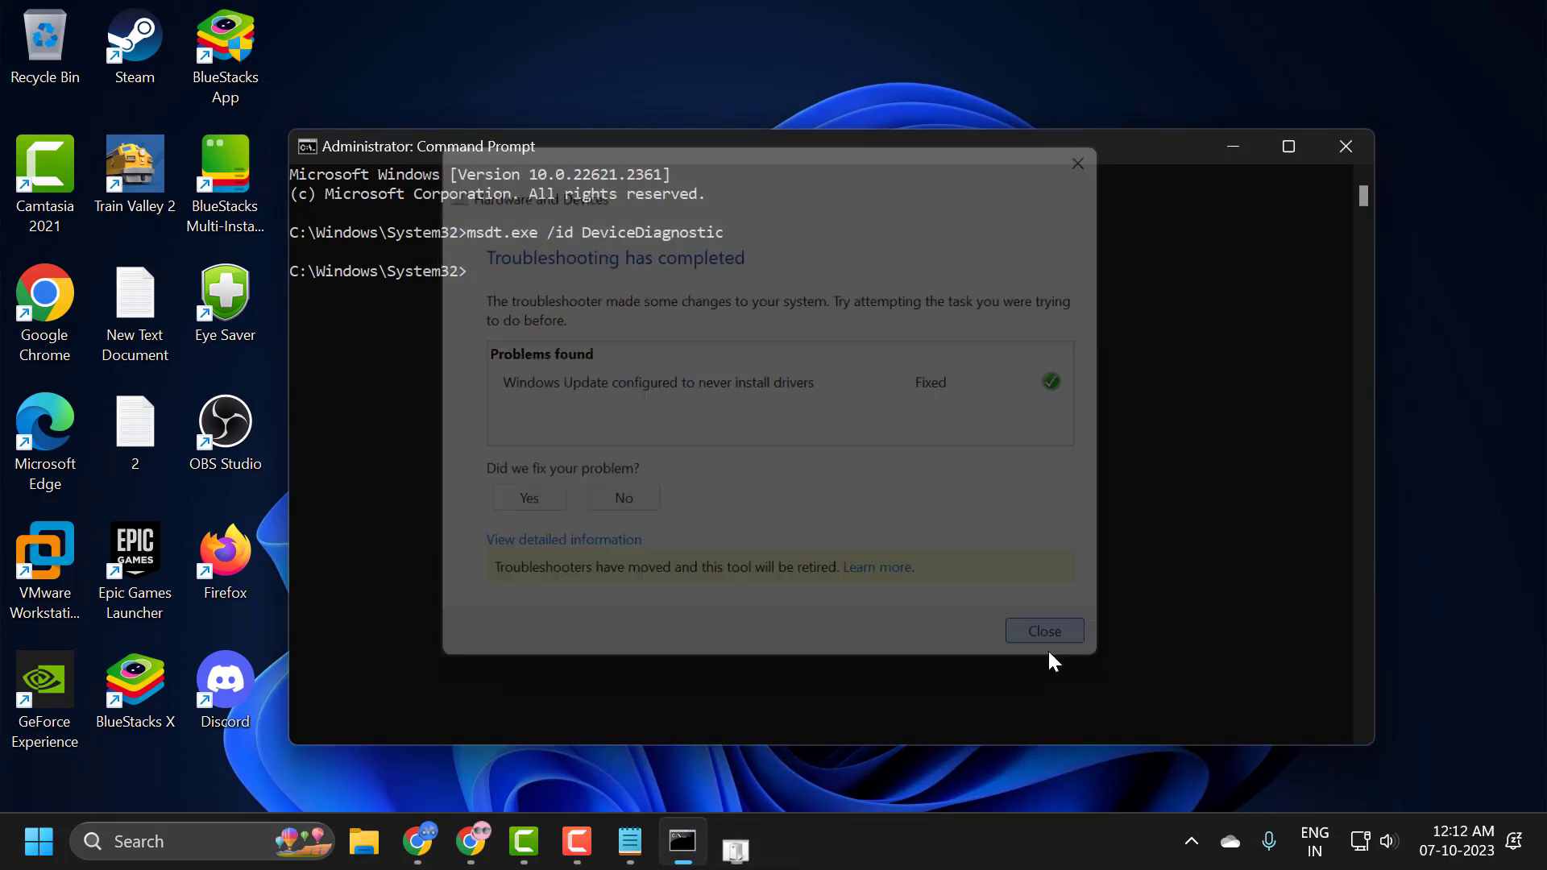
pyautogui.click(1339, 171)
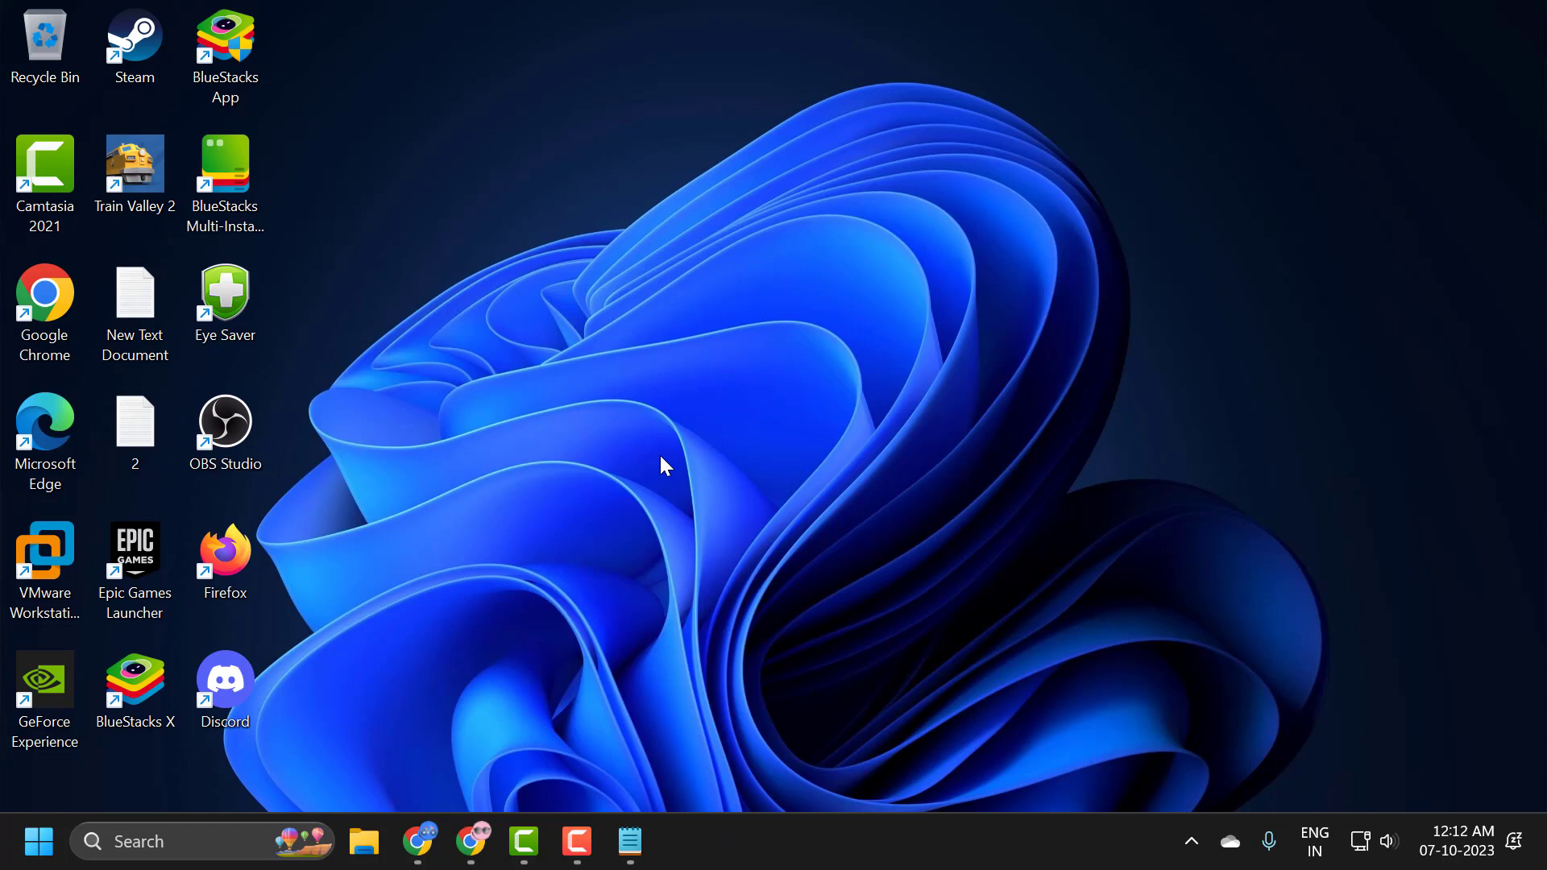